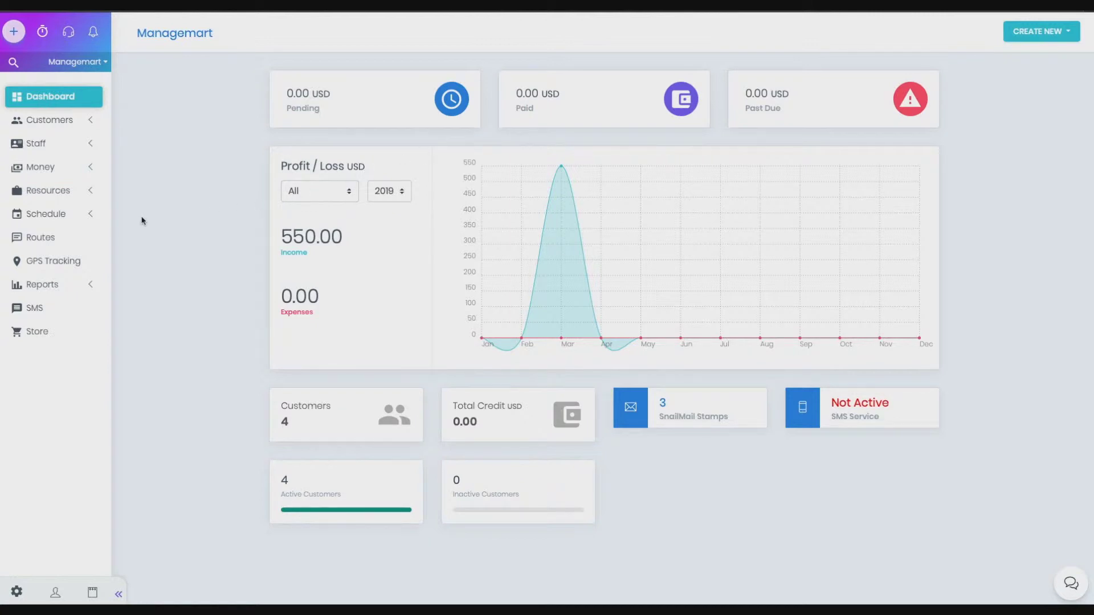
Open the Calendar under Schedule to show the Apr 08, 2019 day task list
{"action": "left_click", "coordinate": [94, 220]}
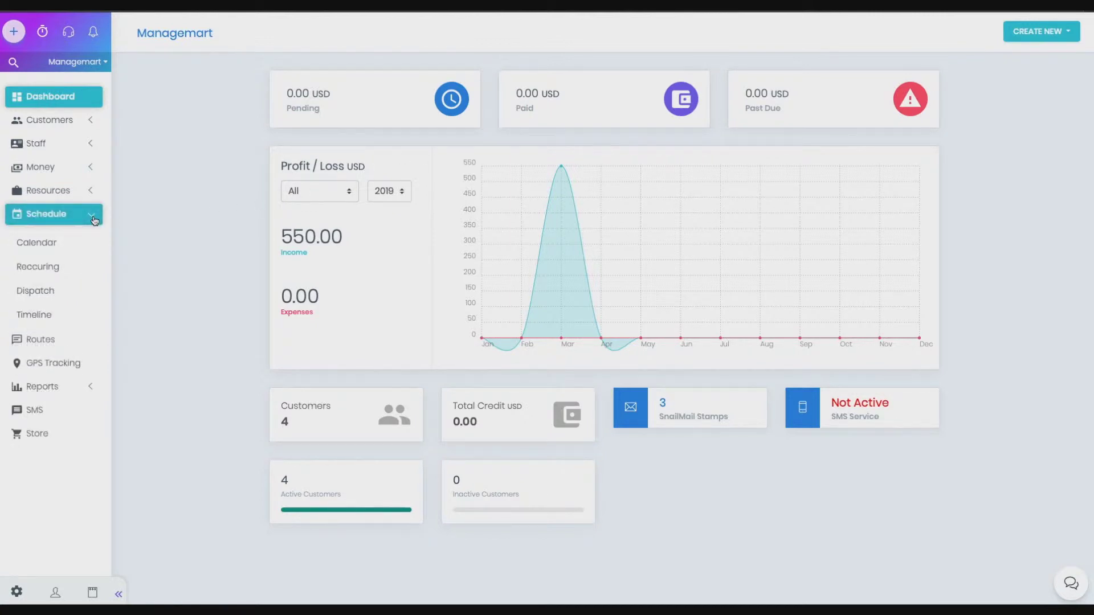
{"action": "left_click", "coordinate": [59, 244]}
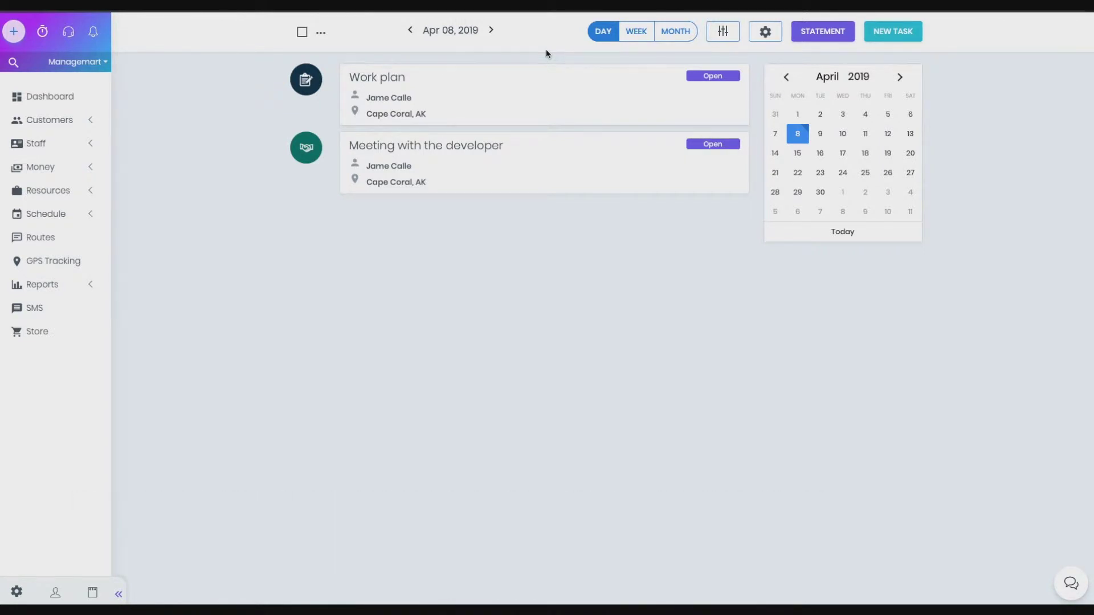
{"action": "left_click", "coordinate": [629, 41]}
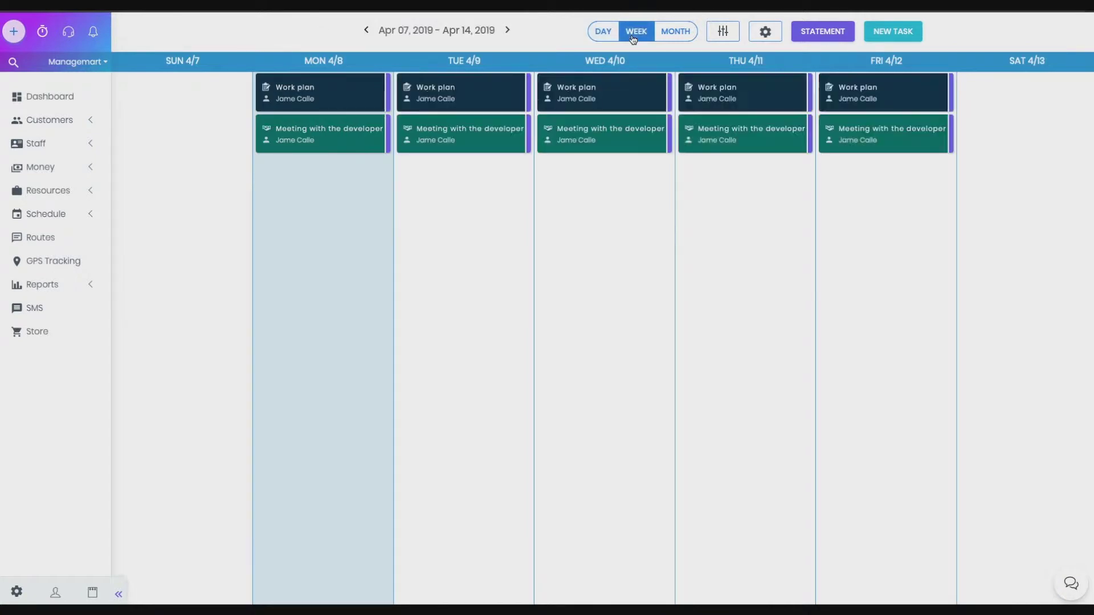
{"action": "left_click", "coordinate": [679, 37]}
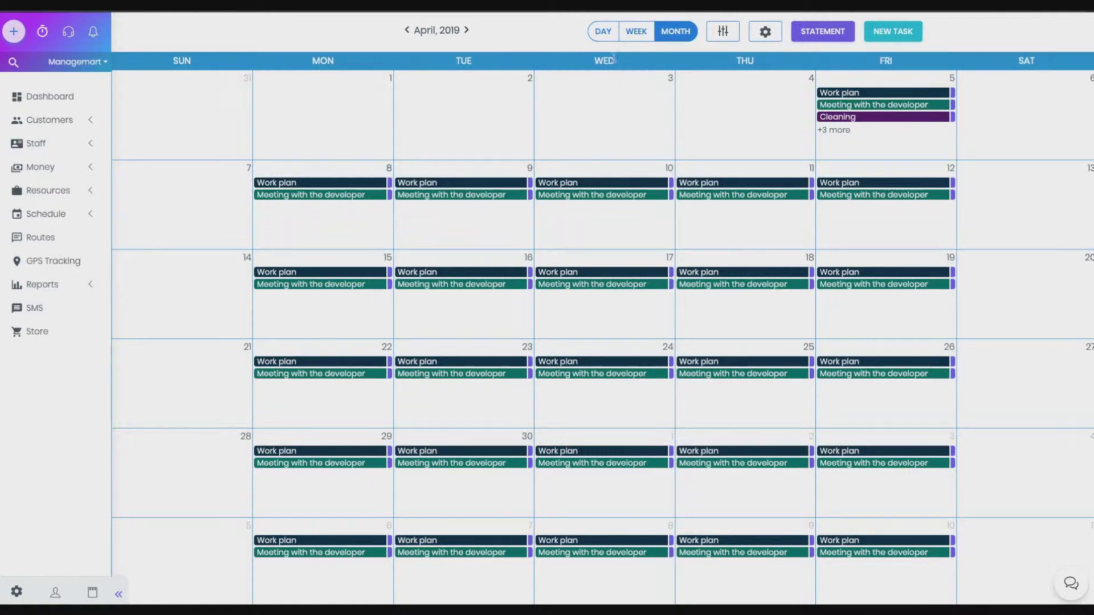
{"action": "left_click", "coordinate": [604, 32]}
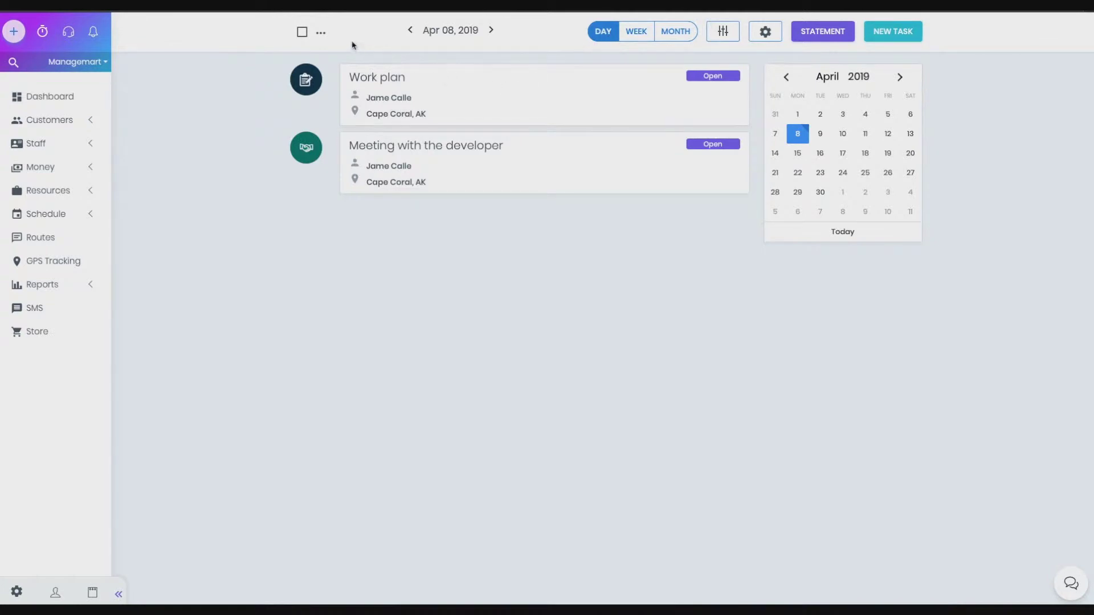
Select all of the day's tasks, then clear them, and select and deselect Work plan
{"action": "left_click", "coordinate": [303, 33]}
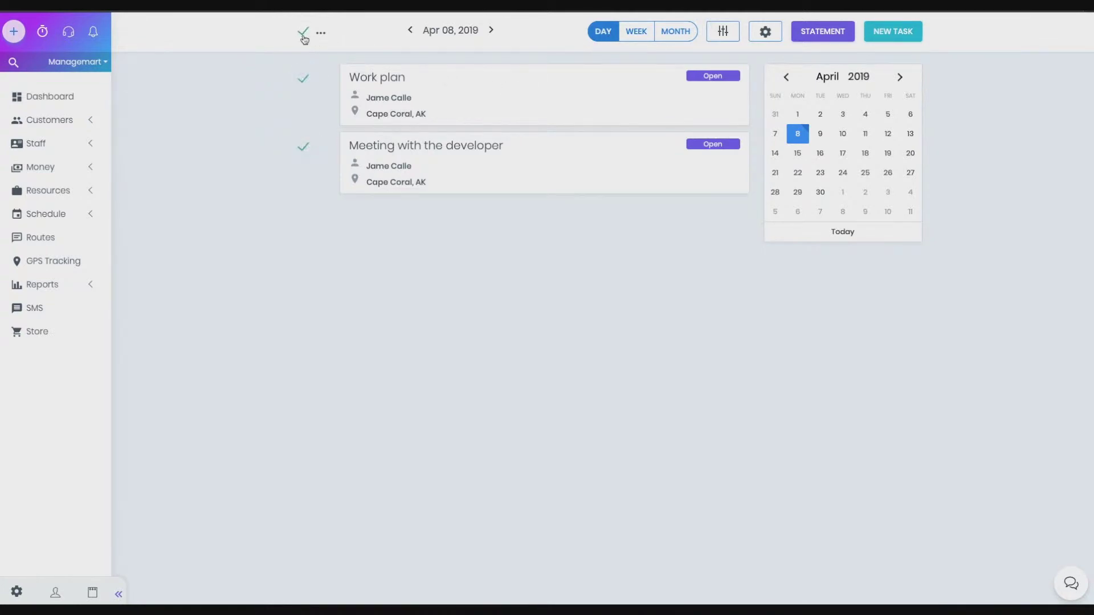
{"action": "left_click", "coordinate": [303, 79]}
{"action": "left_click", "coordinate": [304, 149]}
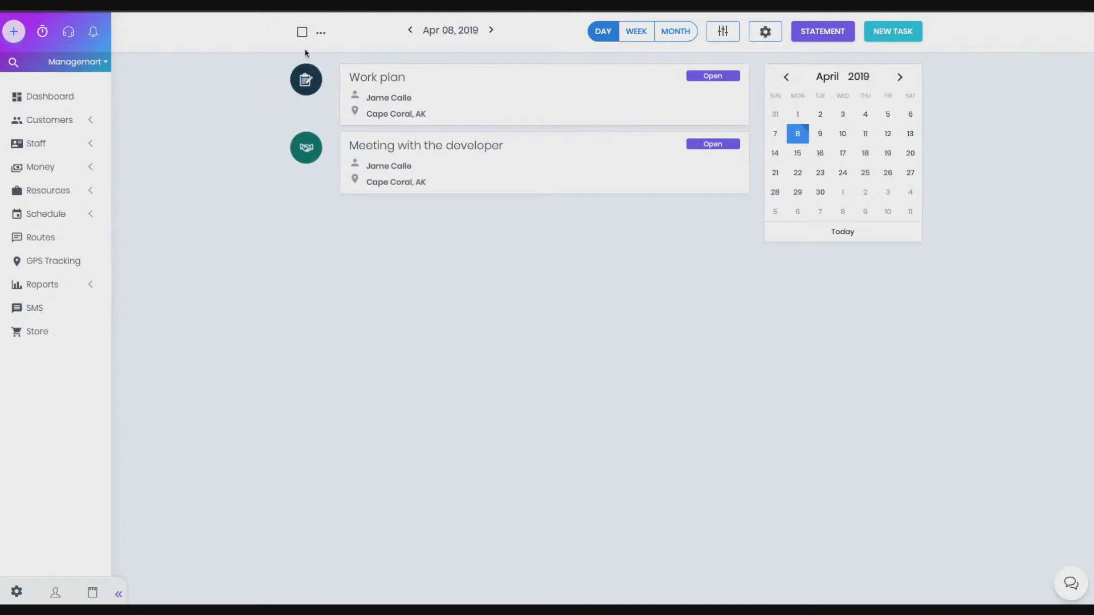
{"action": "left_click", "coordinate": [305, 81]}
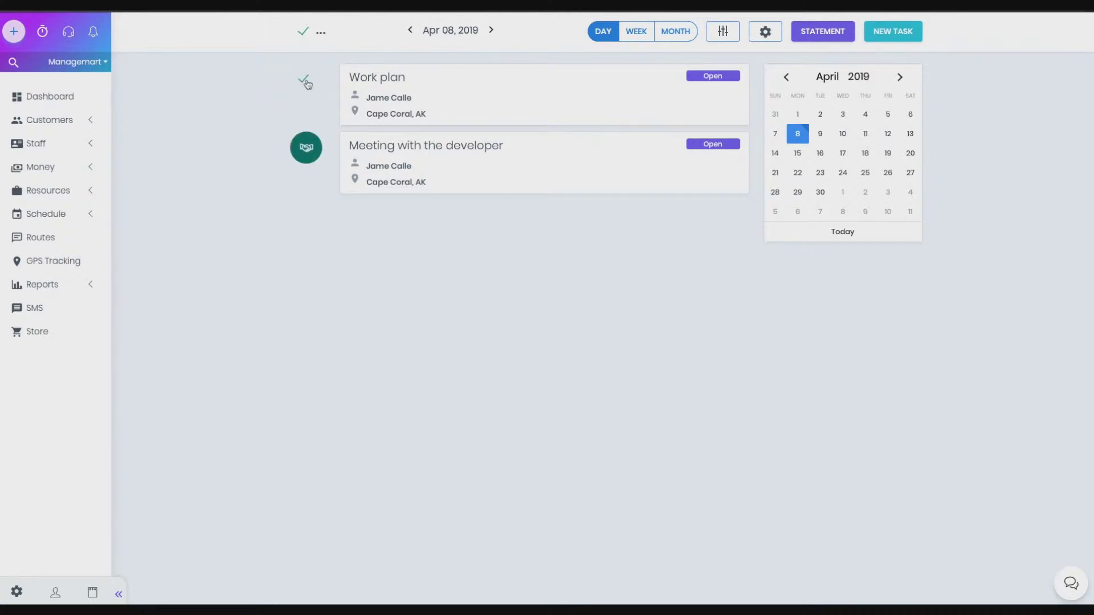
{"action": "left_click", "coordinate": [306, 82]}
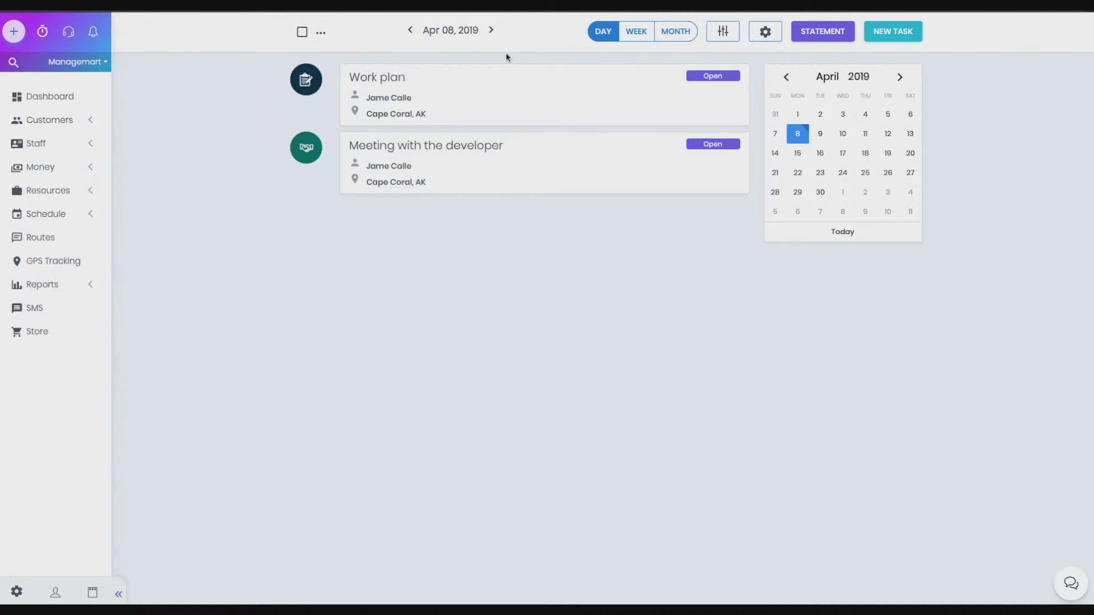
Show the bulk Delete action without using it, then view April by week and by month
{"action": "left_click", "coordinate": [320, 35]}
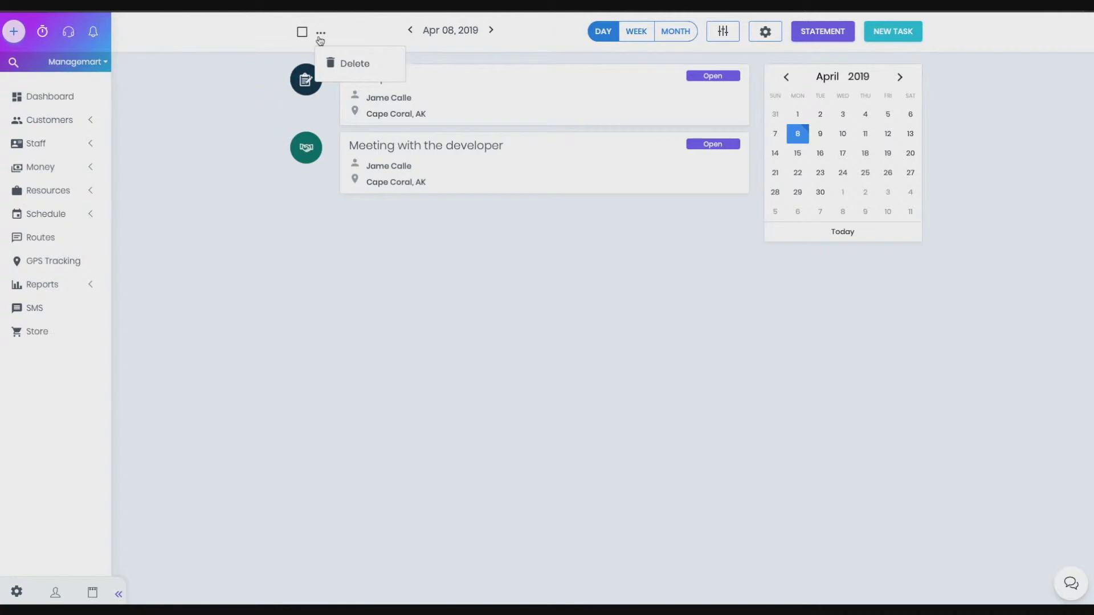
{"action": "left_click", "coordinate": [320, 35]}
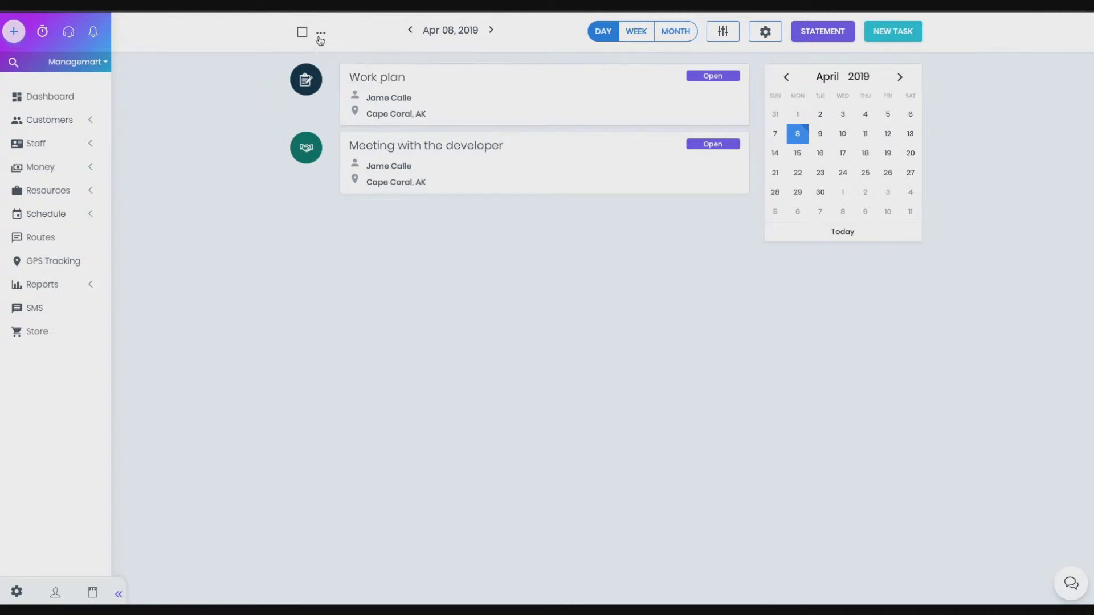
{"action": "left_click", "coordinate": [630, 35]}
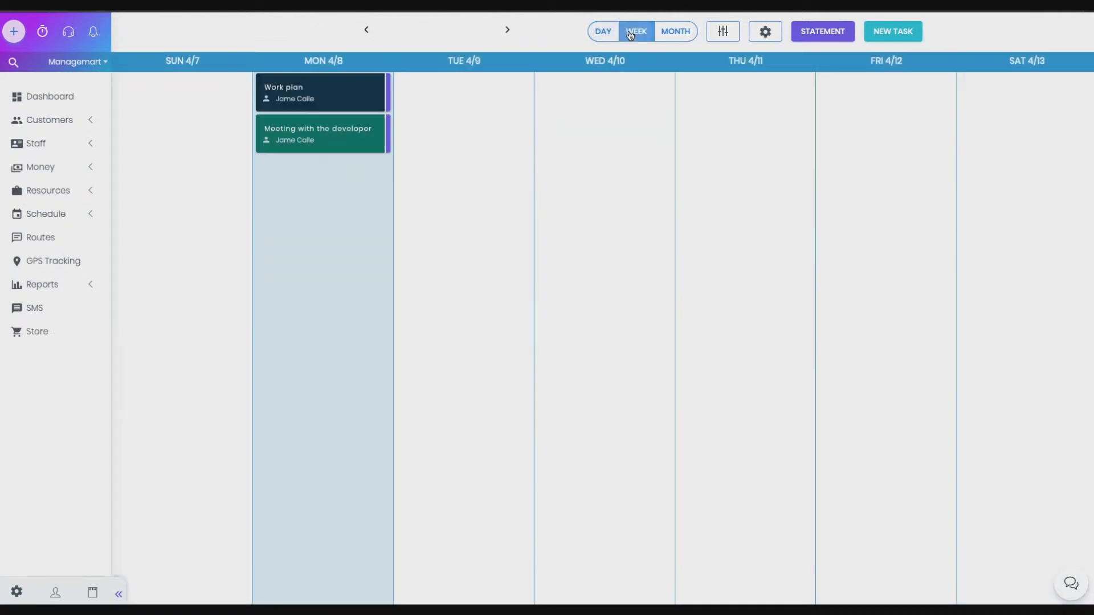
{"action": "left_click", "coordinate": [679, 33]}
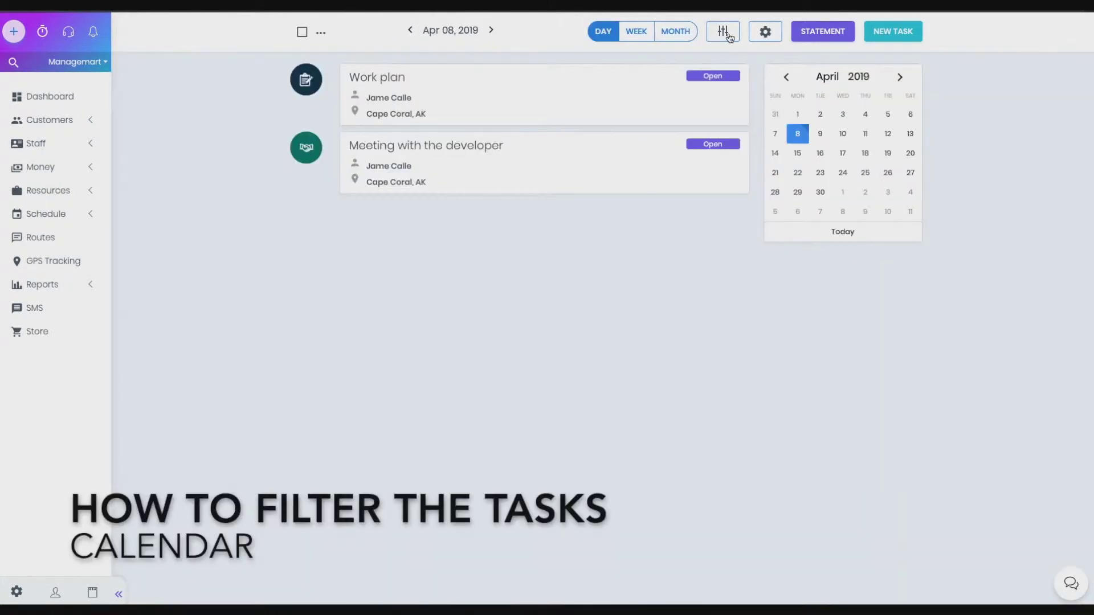
Try the Task type filter, then filter the list to Open and Completed tasks
{"action": "left_click", "coordinate": [727, 32]}
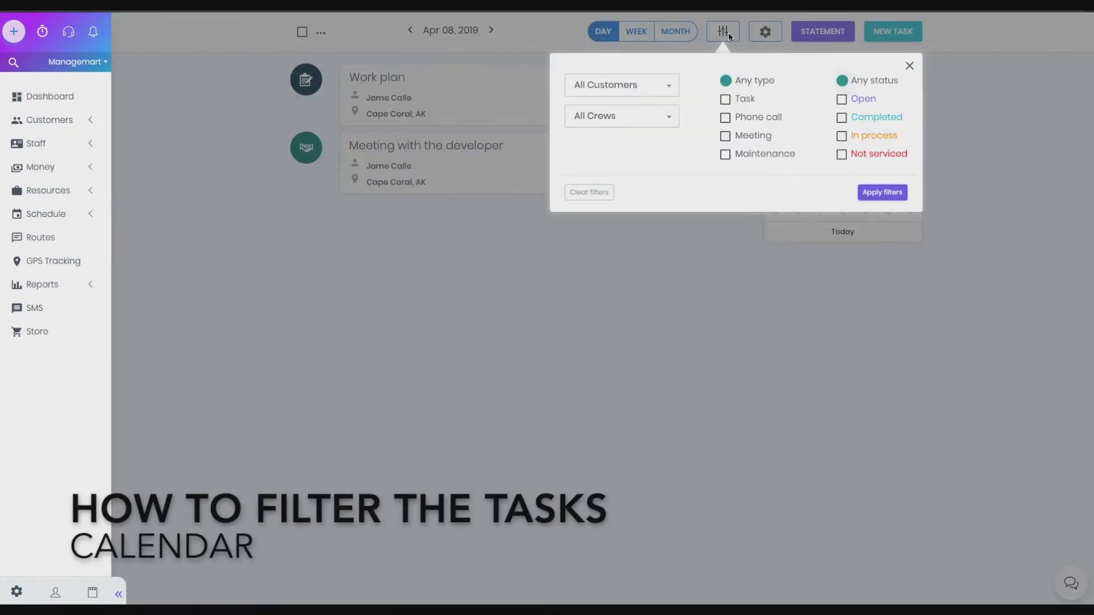
{"action": "left_click", "coordinate": [721, 99]}
{"action": "left_click", "coordinate": [721, 101]}
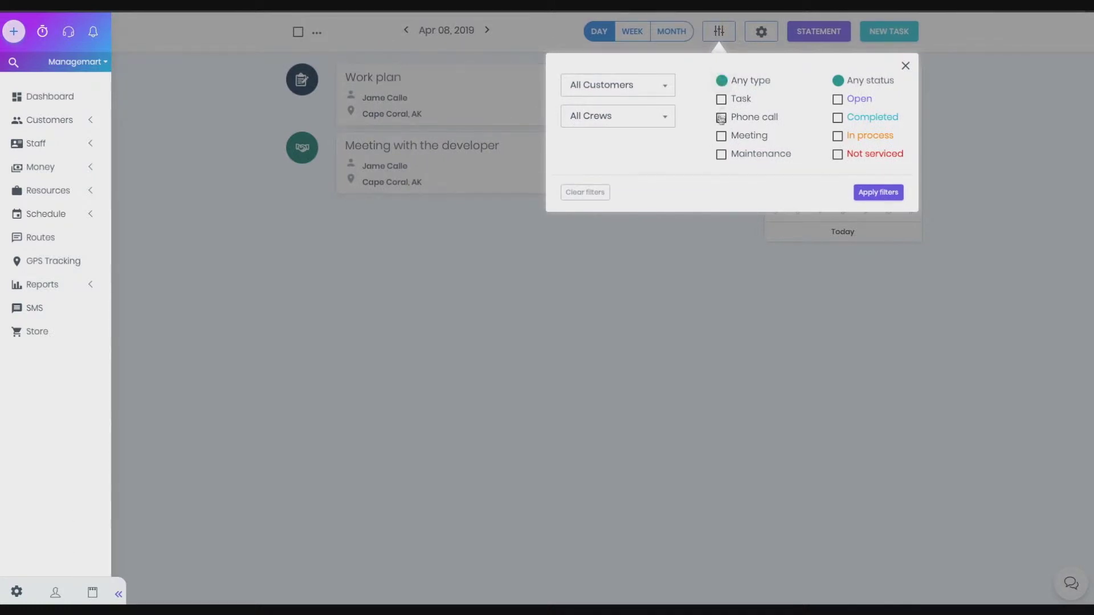
{"action": "left_click", "coordinate": [837, 117]}
{"action": "left_click", "coordinate": [837, 99]}
{"action": "left_click", "coordinate": [871, 193]}
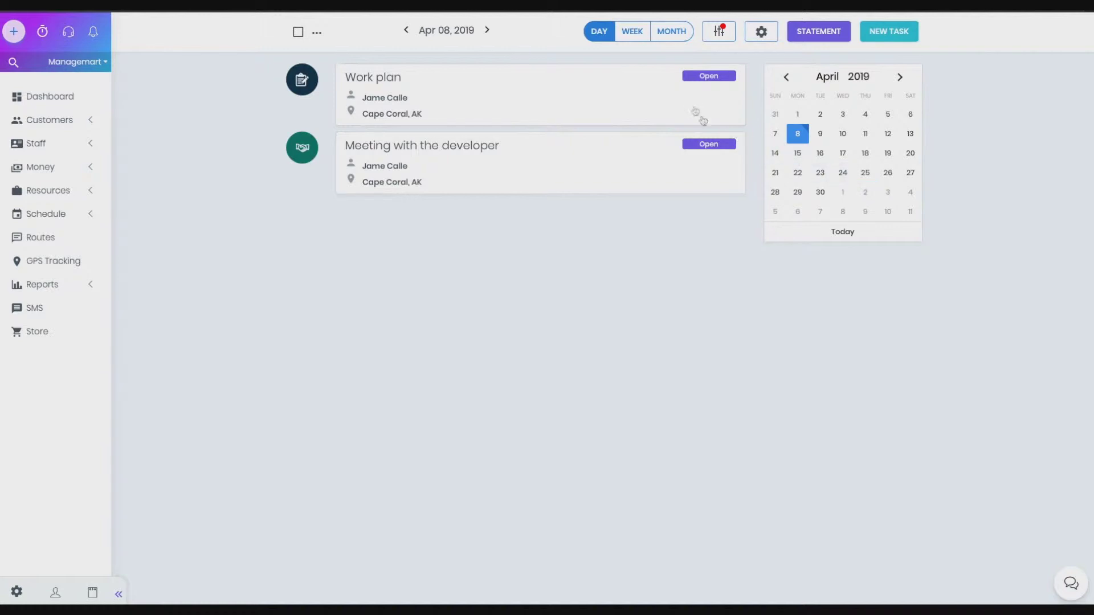
Reset the status to any, filter to Meeting tasks only, then clear all filters
{"action": "left_click", "coordinate": [723, 31]}
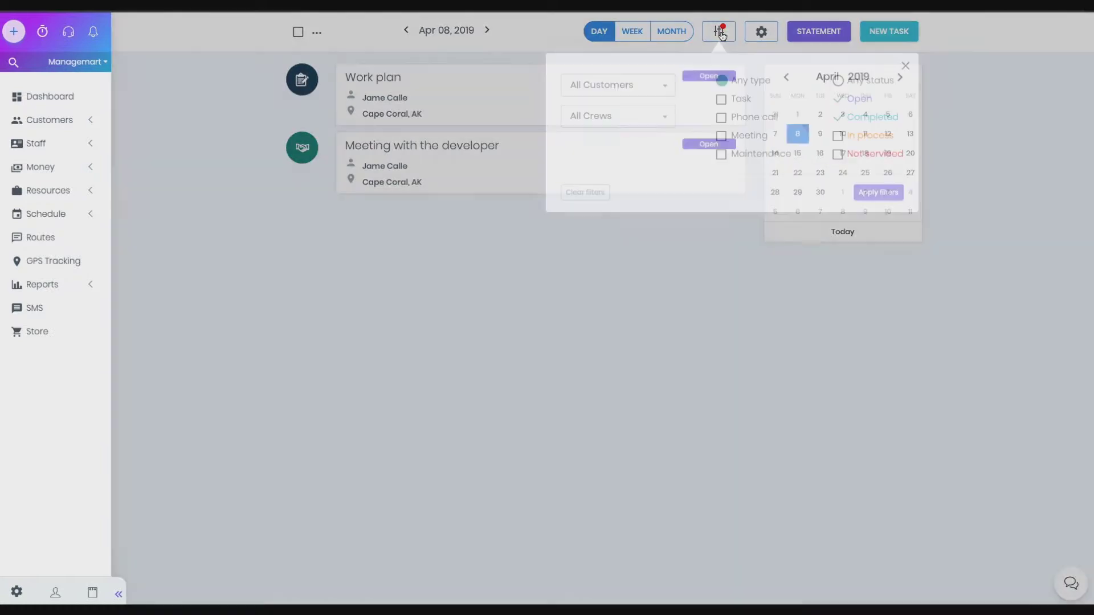
{"action": "left_click", "coordinate": [838, 117]}
{"action": "left_click", "coordinate": [838, 82]}
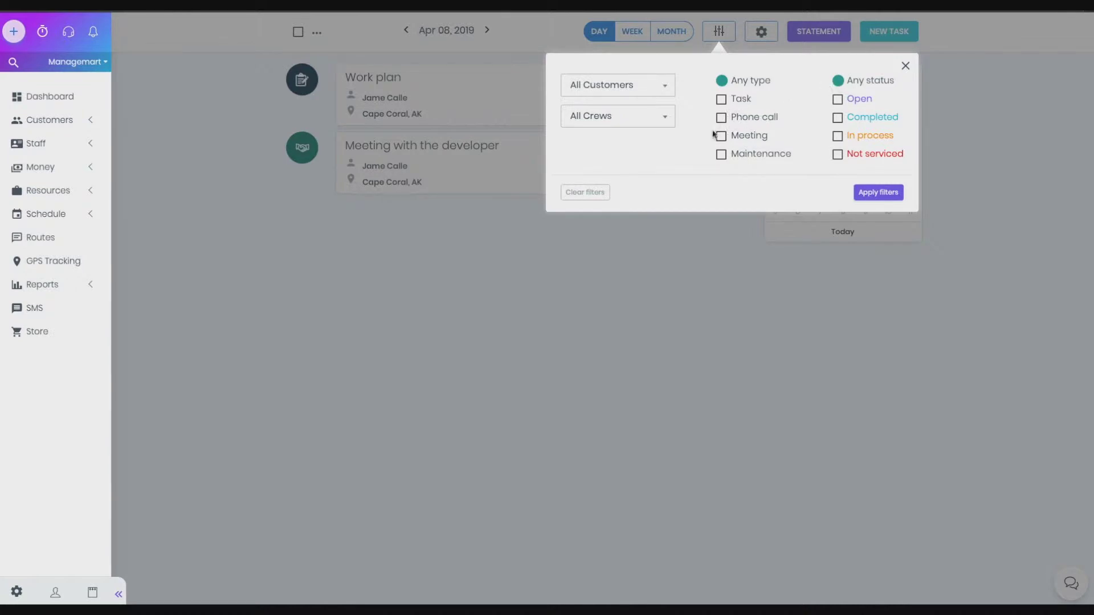
{"action": "left_click", "coordinate": [721, 137]}
{"action": "left_click", "coordinate": [877, 193]}
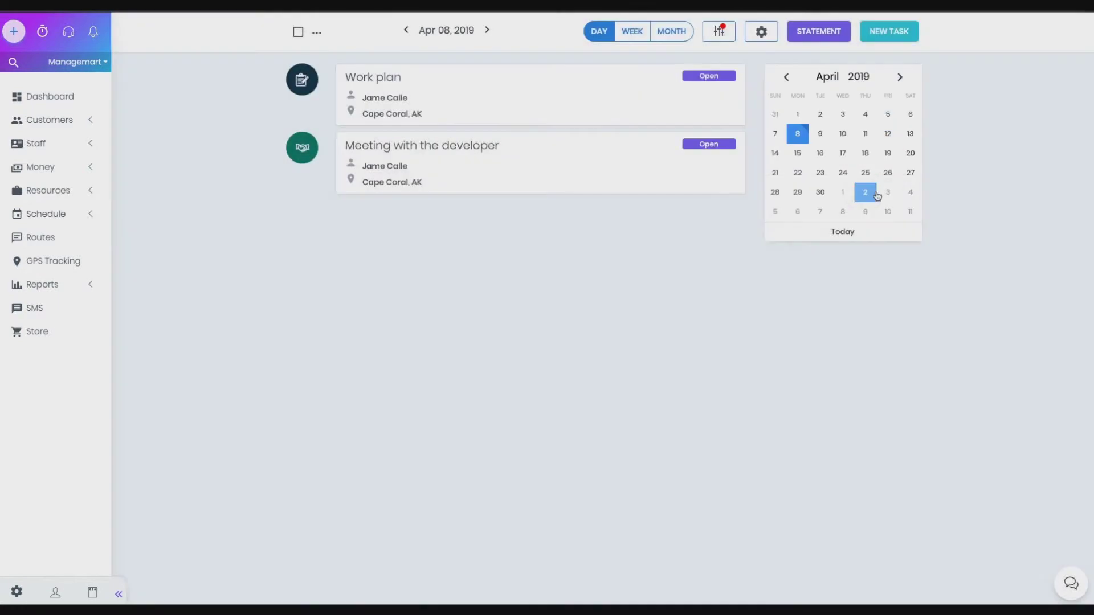
{"action": "left_click", "coordinate": [716, 31]}
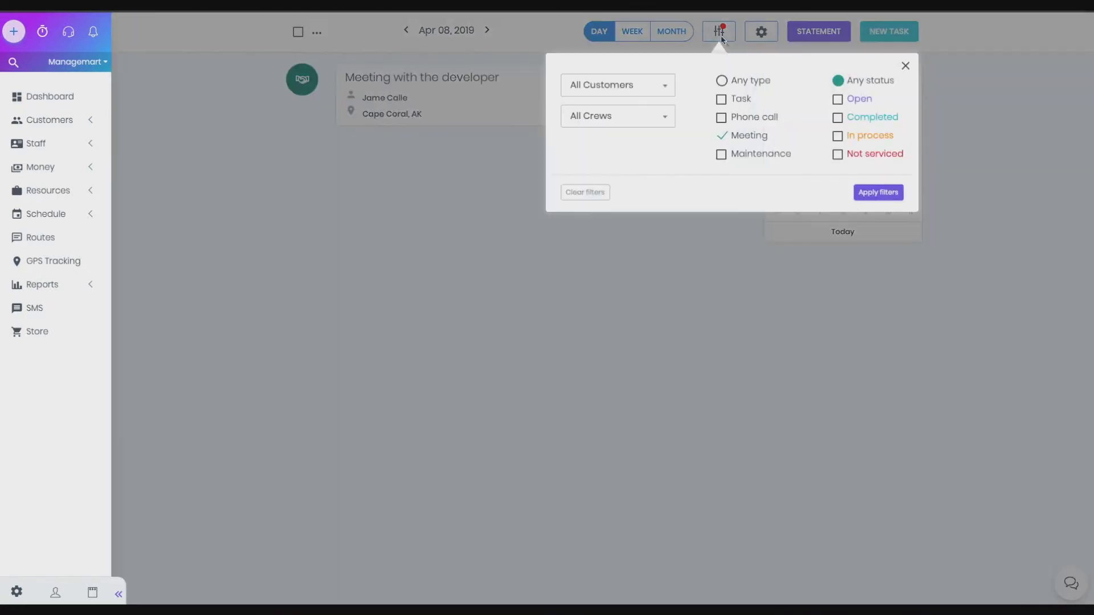
{"action": "left_click", "coordinate": [596, 196]}
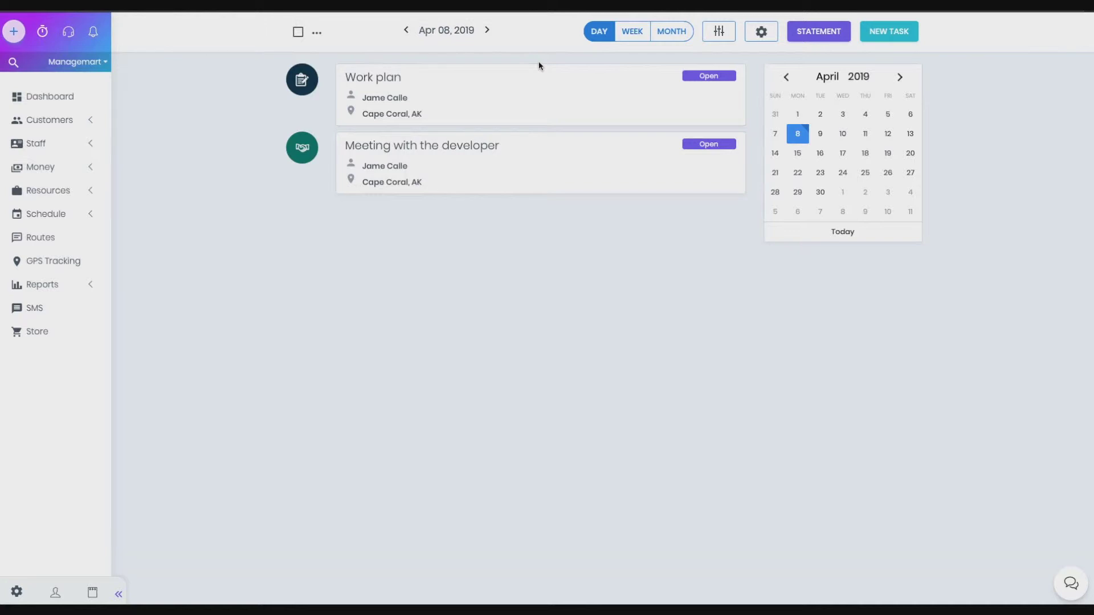
{"action": "left_click", "coordinate": [821, 134]}
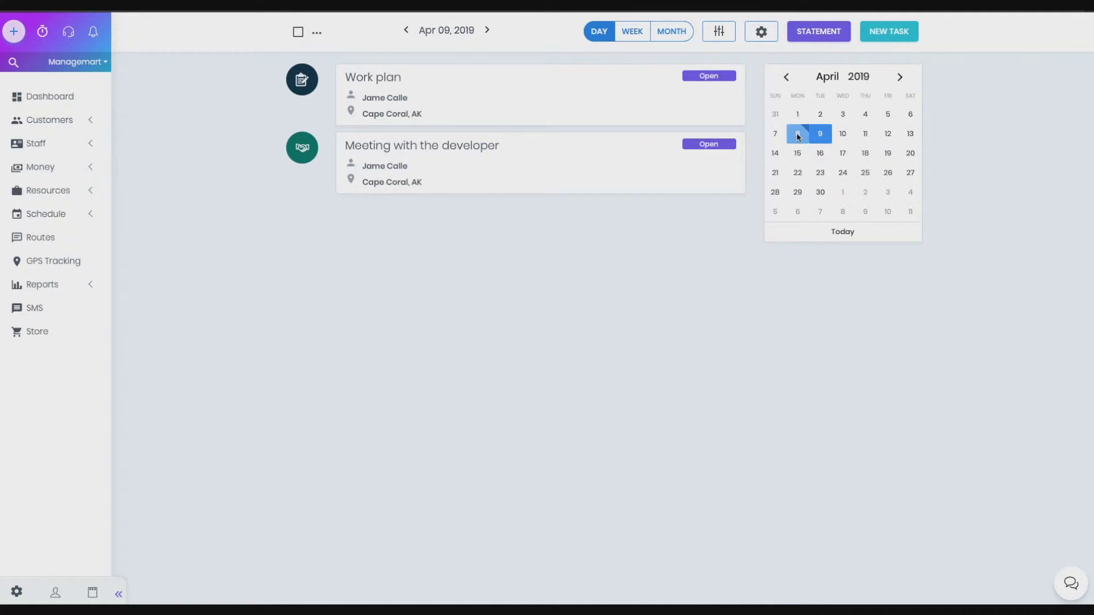
{"action": "left_click", "coordinate": [798, 135]}
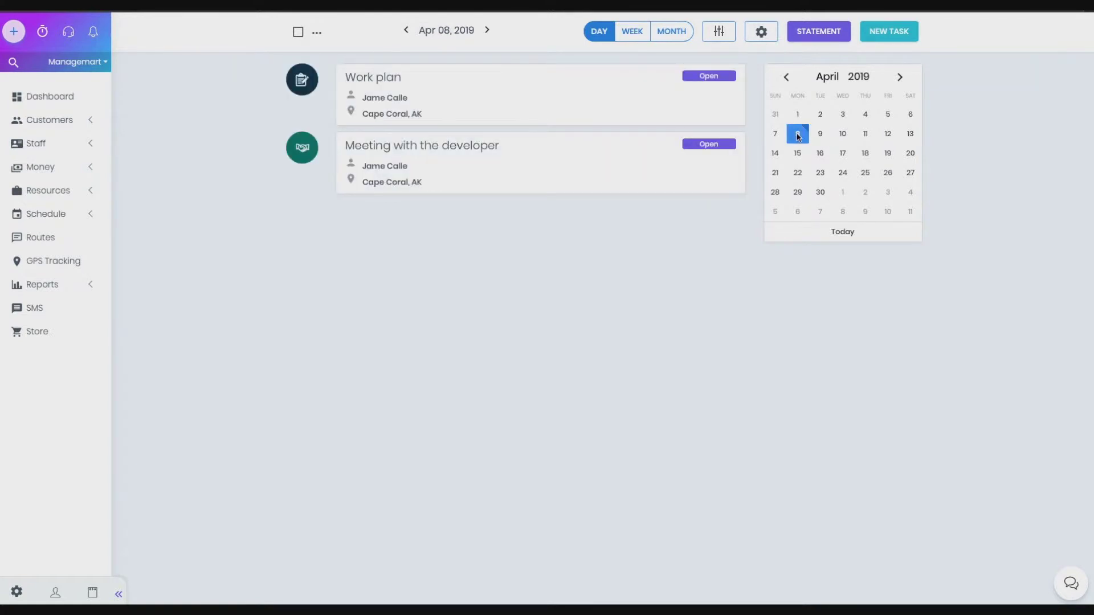
{"action": "left_click", "coordinate": [843, 134]}
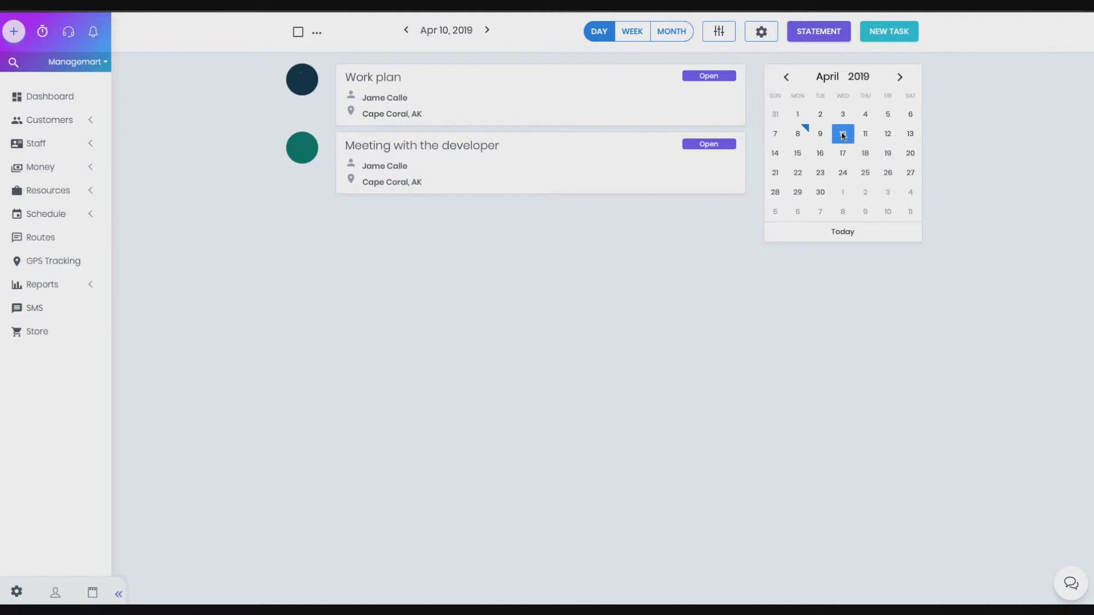
{"action": "left_click", "coordinate": [800, 136]}
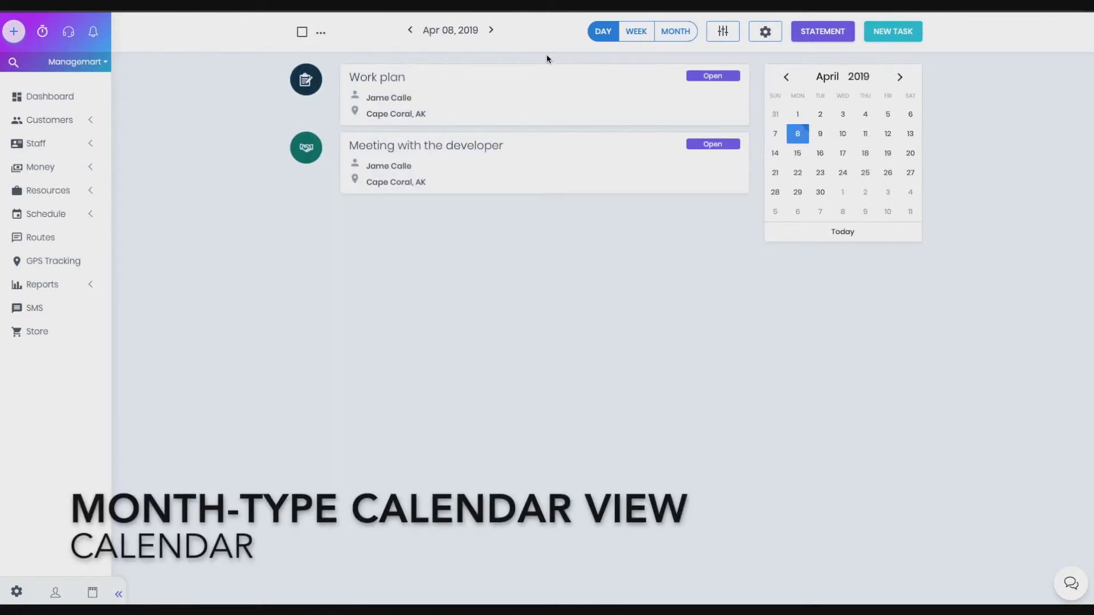
Switch to month view and try the Modern grid style before returning to Classic
{"action": "left_click", "coordinate": [680, 36]}
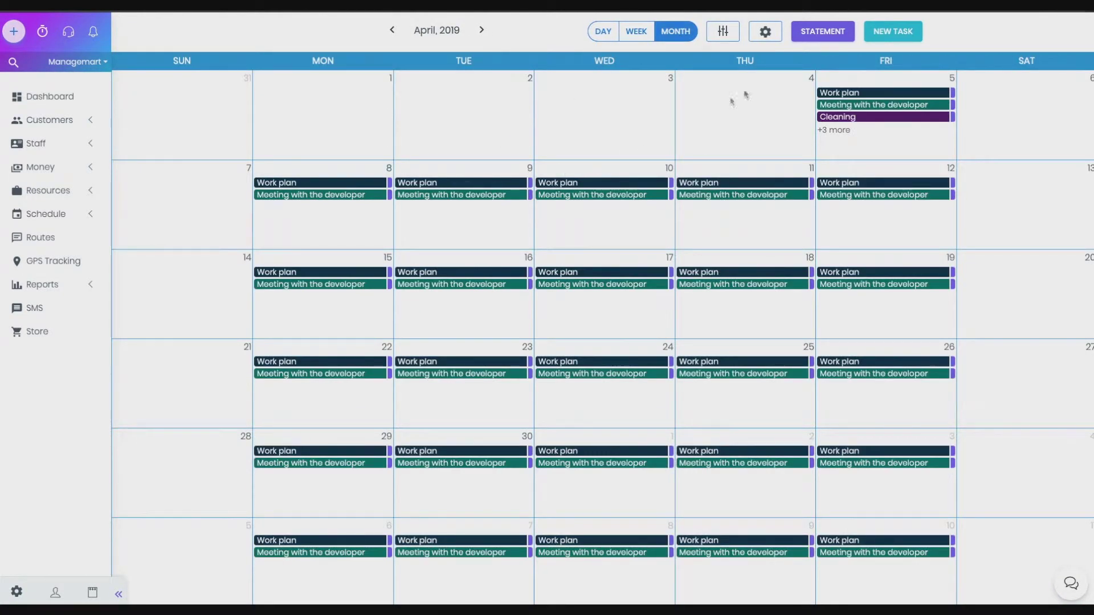
{"action": "left_click", "coordinate": [776, 39]}
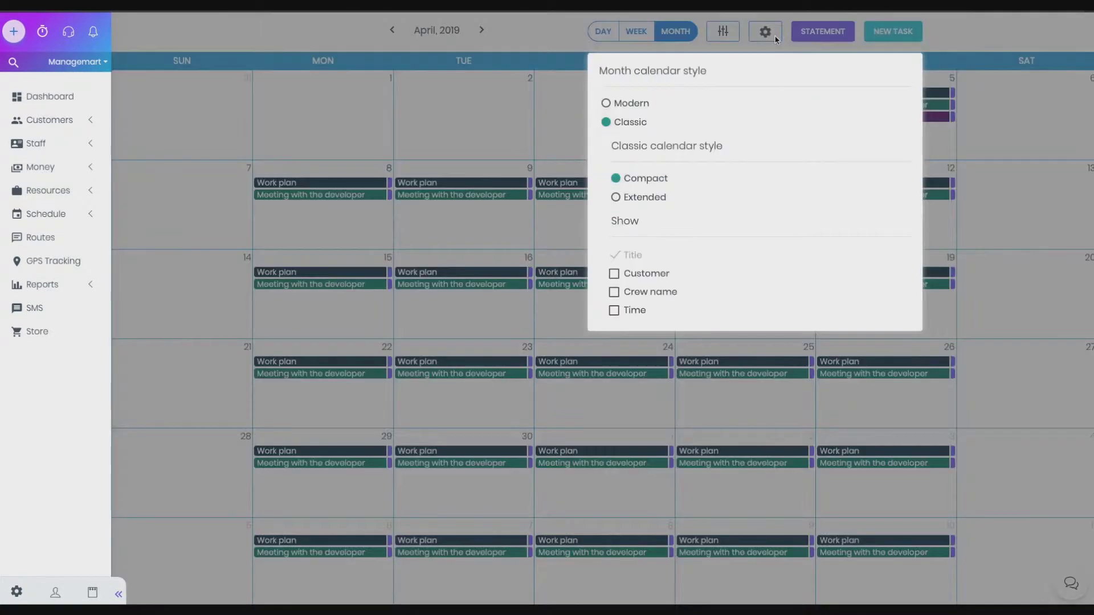
{"action": "left_click", "coordinate": [617, 105]}
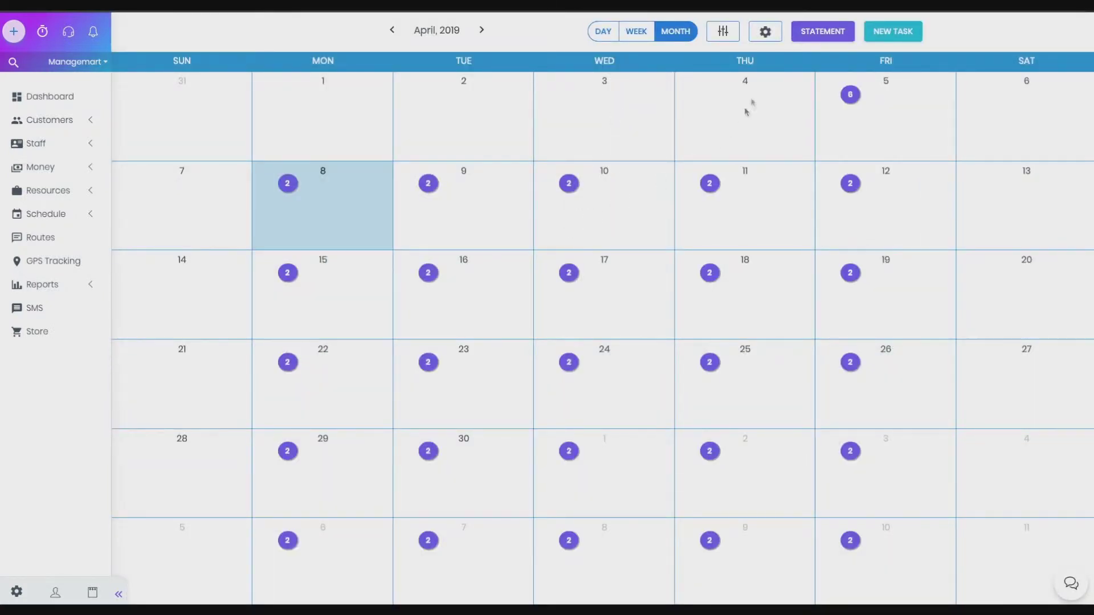
{"action": "left_click", "coordinate": [765, 32]}
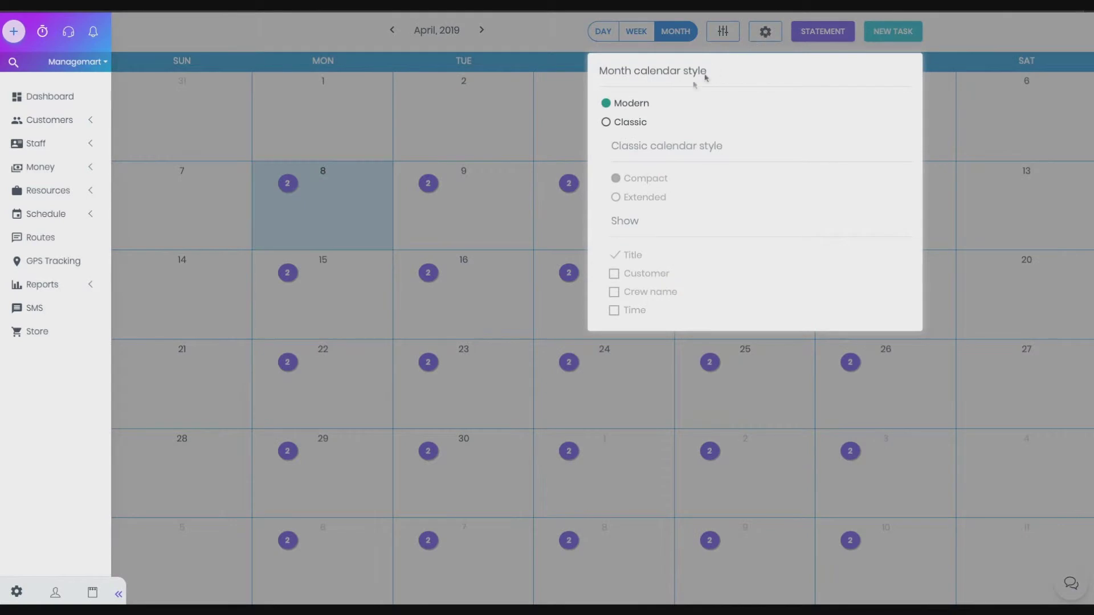
{"action": "left_click", "coordinate": [607, 123]}
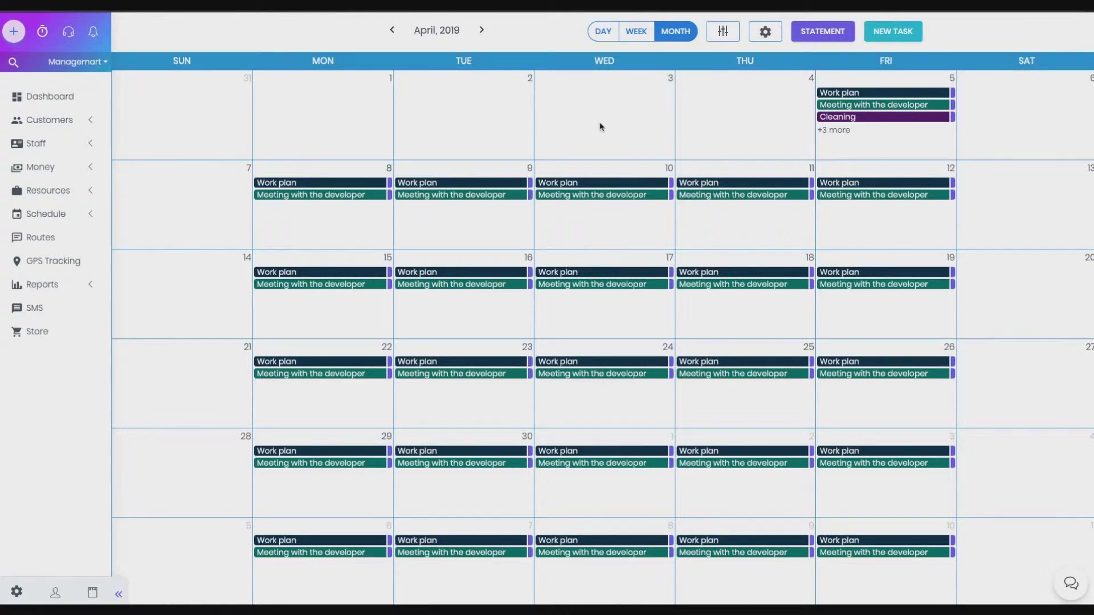
Show every event in each day cell and display customer names on tasks
{"action": "left_click", "coordinate": [765, 33]}
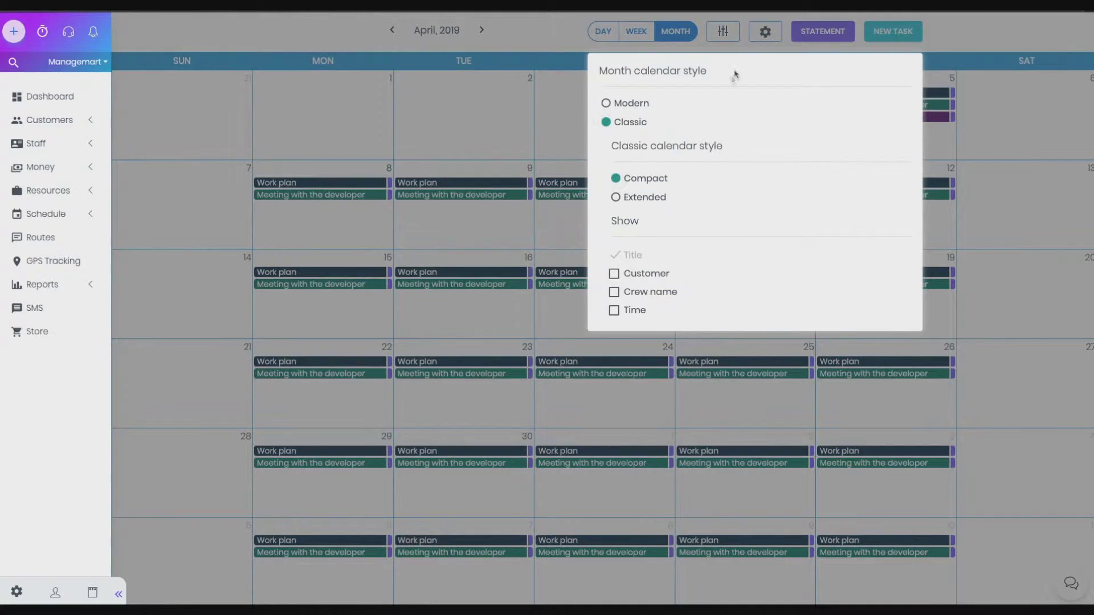
{"action": "left_click", "coordinate": [655, 198]}
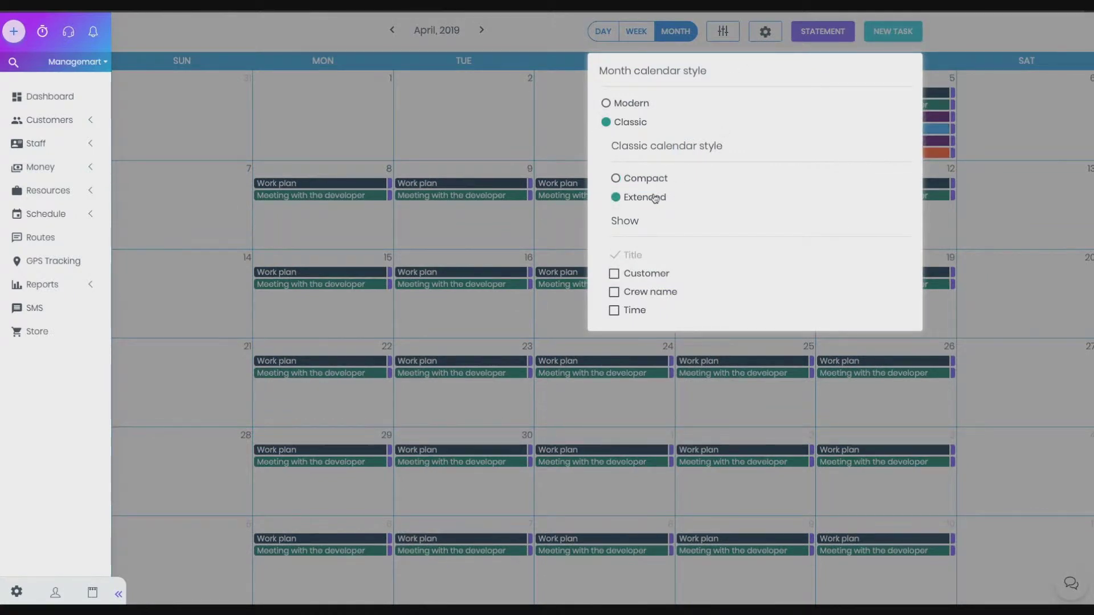
{"action": "left_click", "coordinate": [567, 95]}
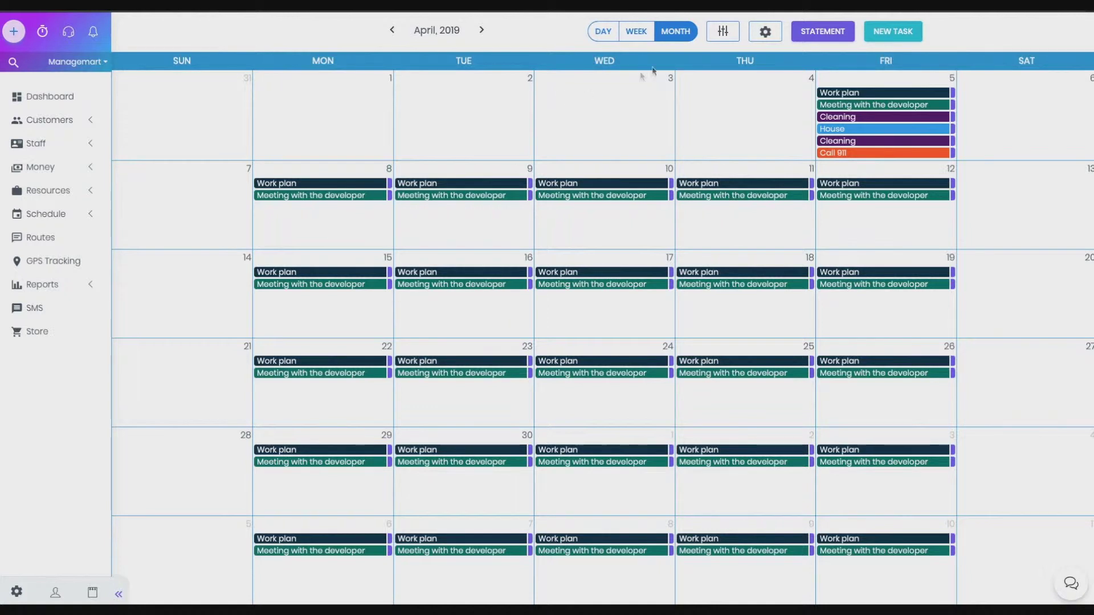
{"action": "left_click", "coordinate": [764, 33]}
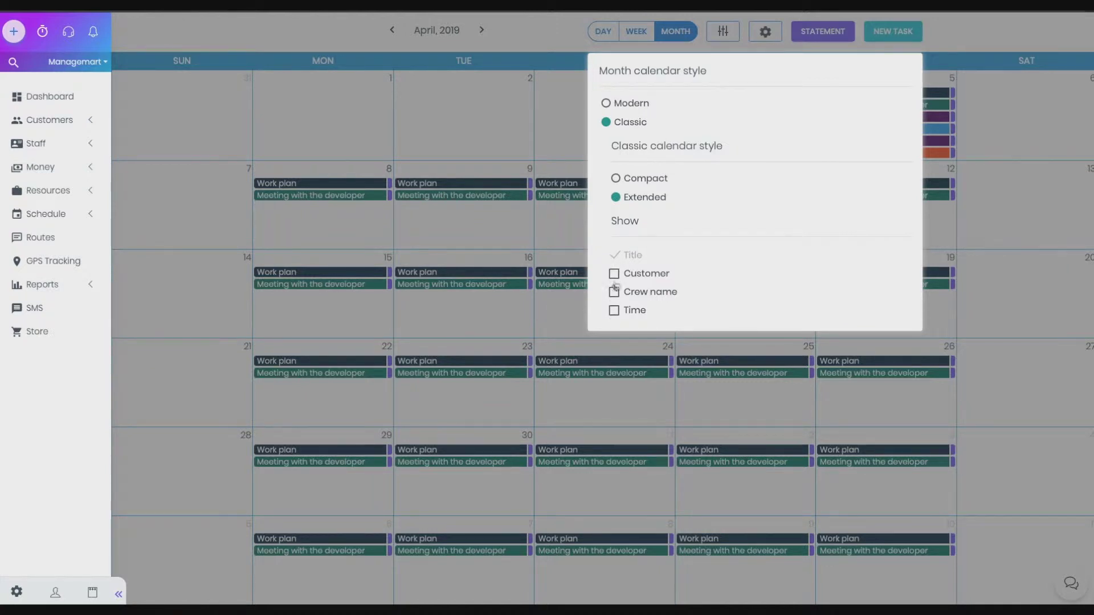
{"action": "left_click", "coordinate": [613, 276]}
{"action": "left_click", "coordinate": [581, 214]}
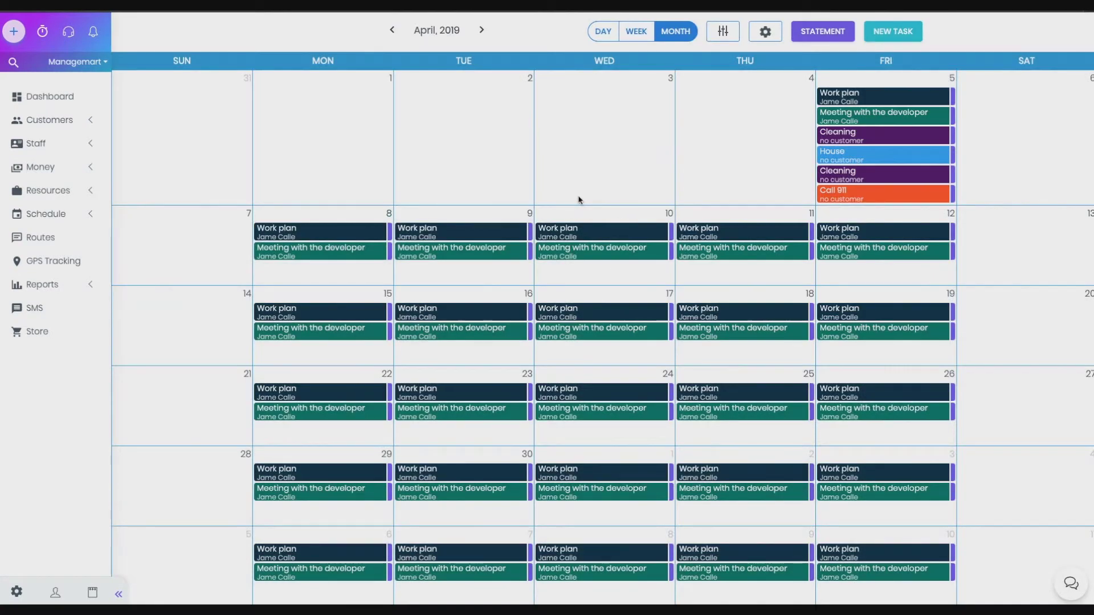
Open and save the April 11 task list, then open the Statement date range dialog
{"action": "left_click", "coordinate": [721, 274]}
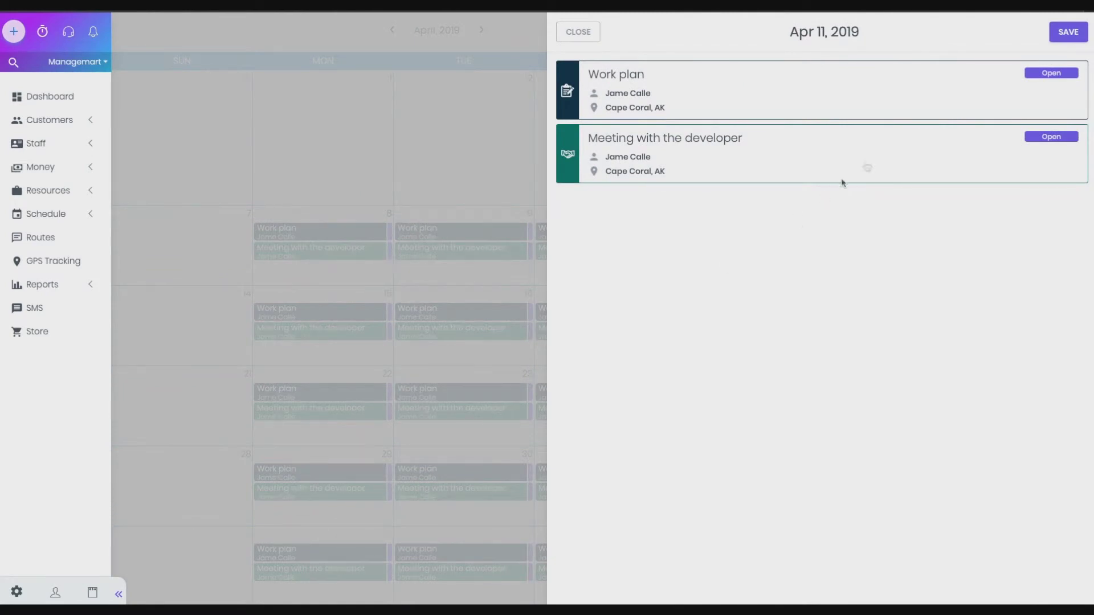
{"action": "left_click", "coordinate": [1063, 35]}
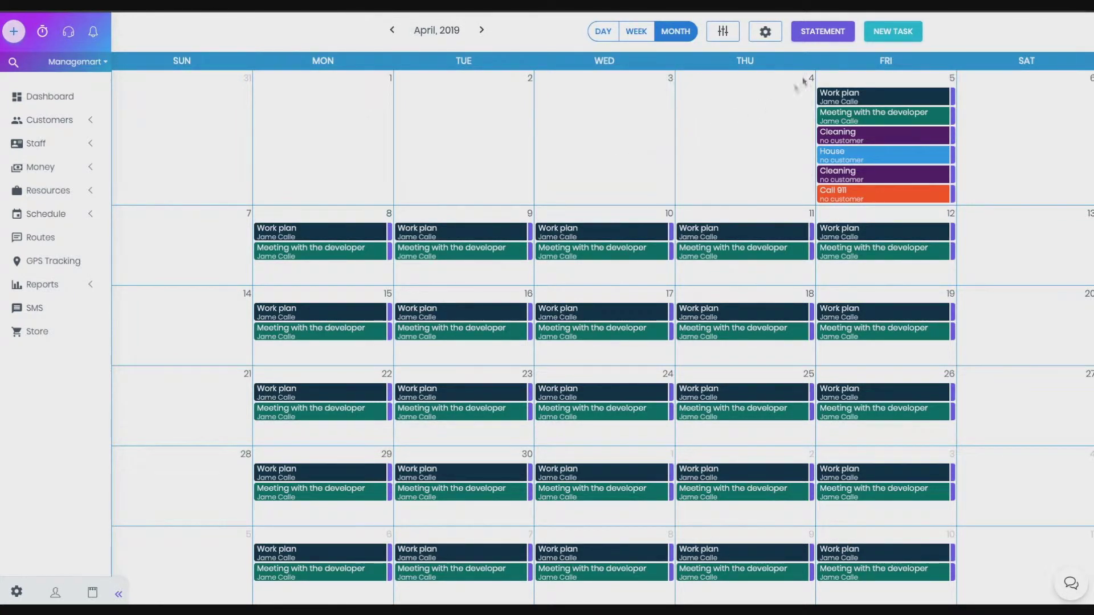
{"action": "left_click", "coordinate": [829, 40]}
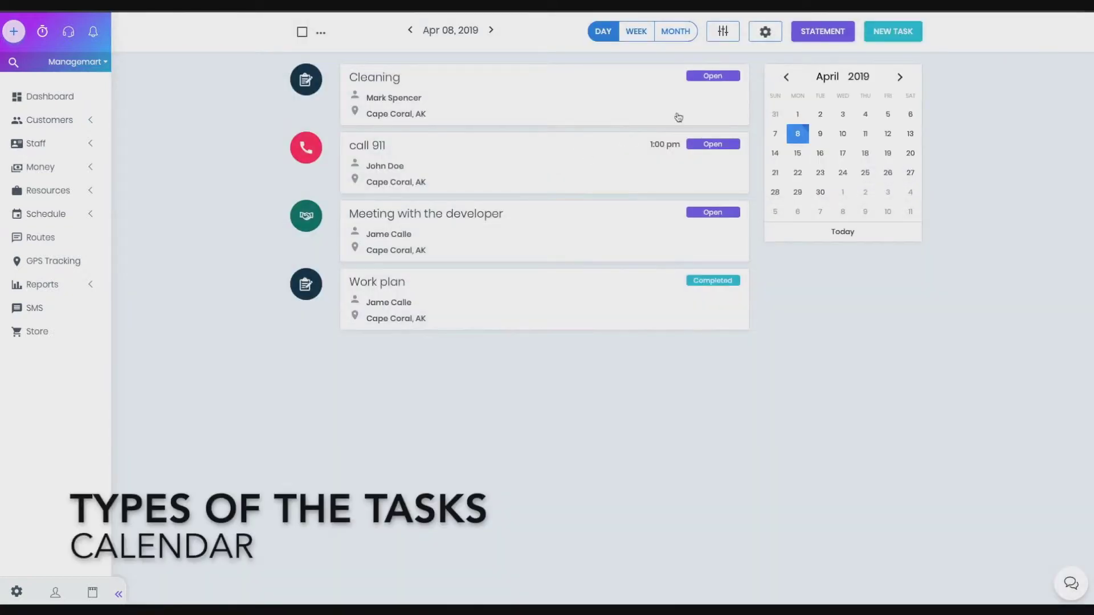
Start a new task, inspect its type list, discard it, and return to April's month view
{"action": "left_click", "coordinate": [888, 36]}
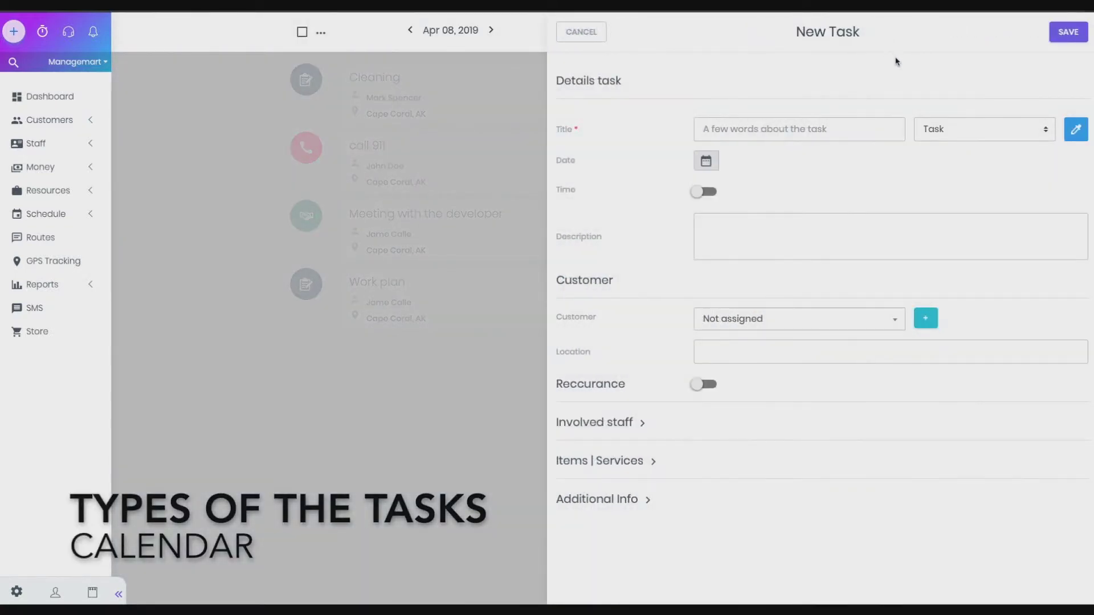
{"action": "left_click", "coordinate": [941, 130]}
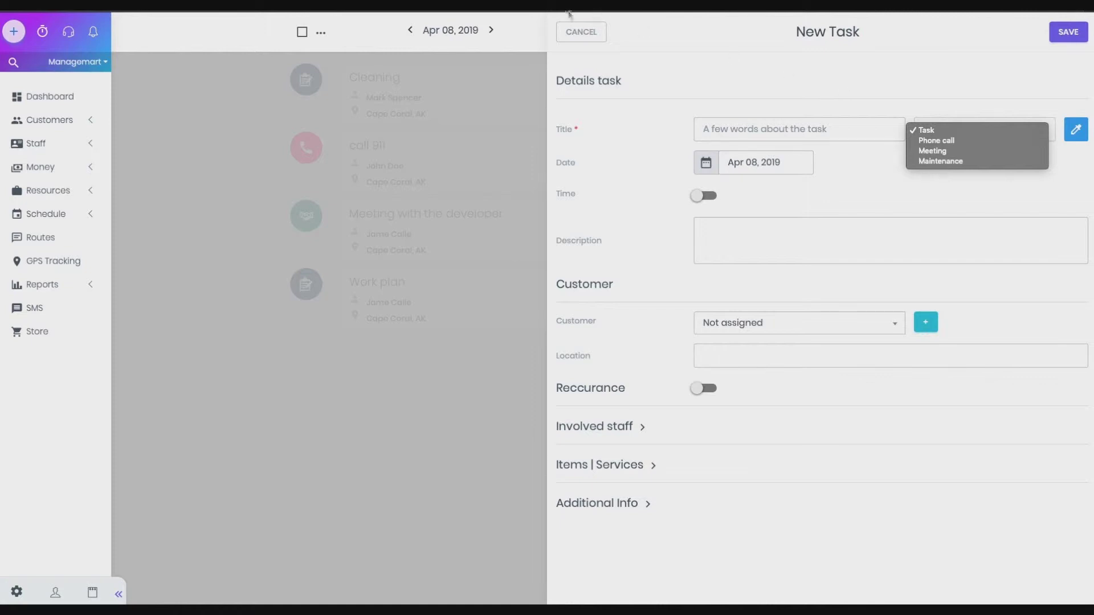
{"action": "left_click", "coordinate": [583, 36]}
{"action": "left_click", "coordinate": [581, 32]}
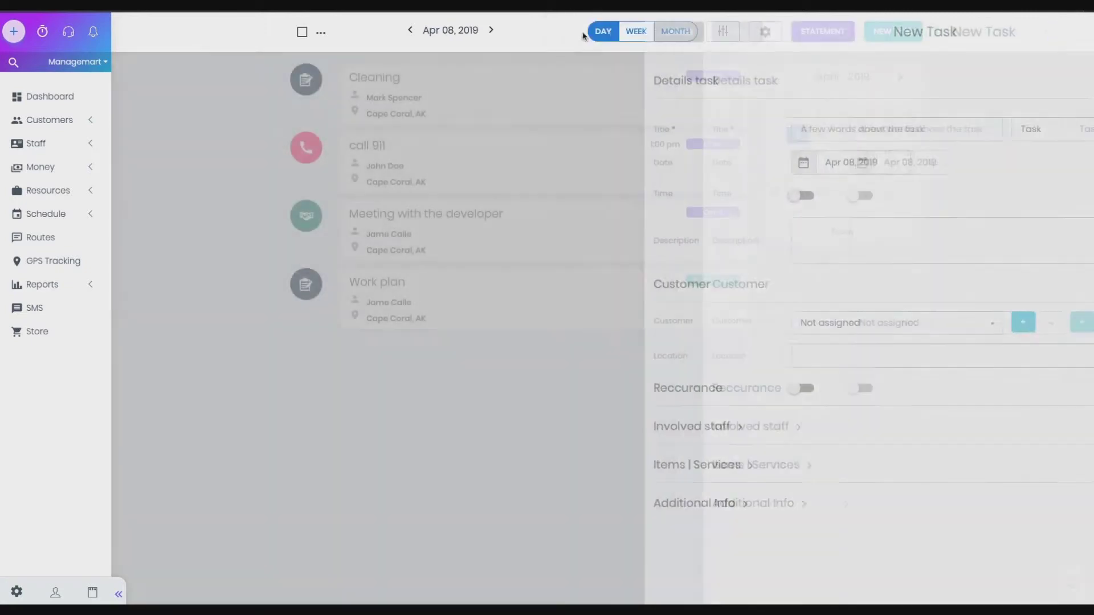
{"action": "left_click", "coordinate": [673, 34]}
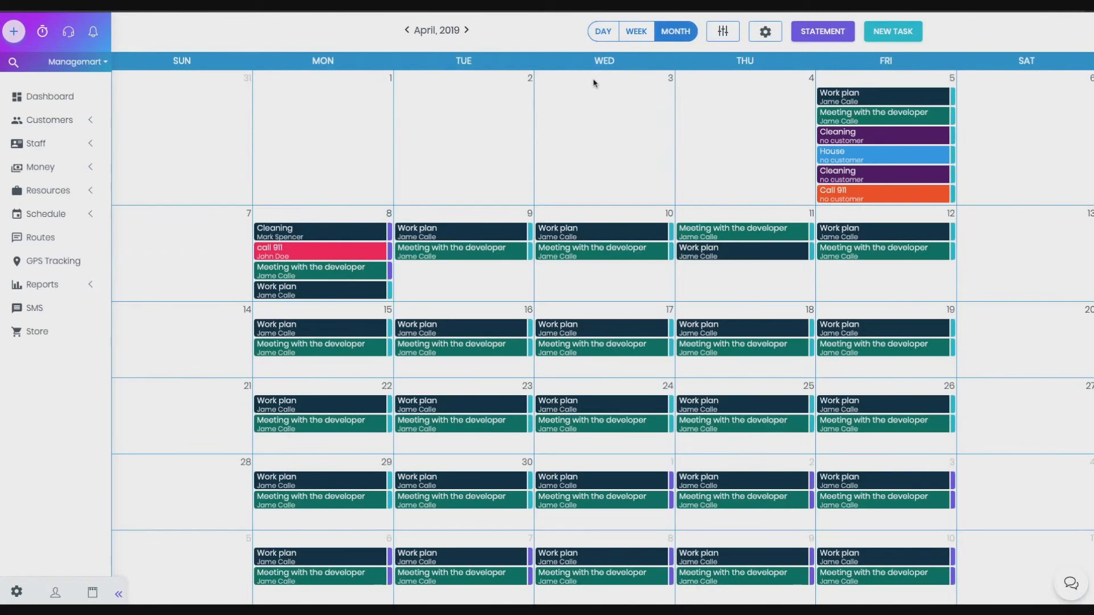
{"action": "left_click", "coordinate": [389, 212]}
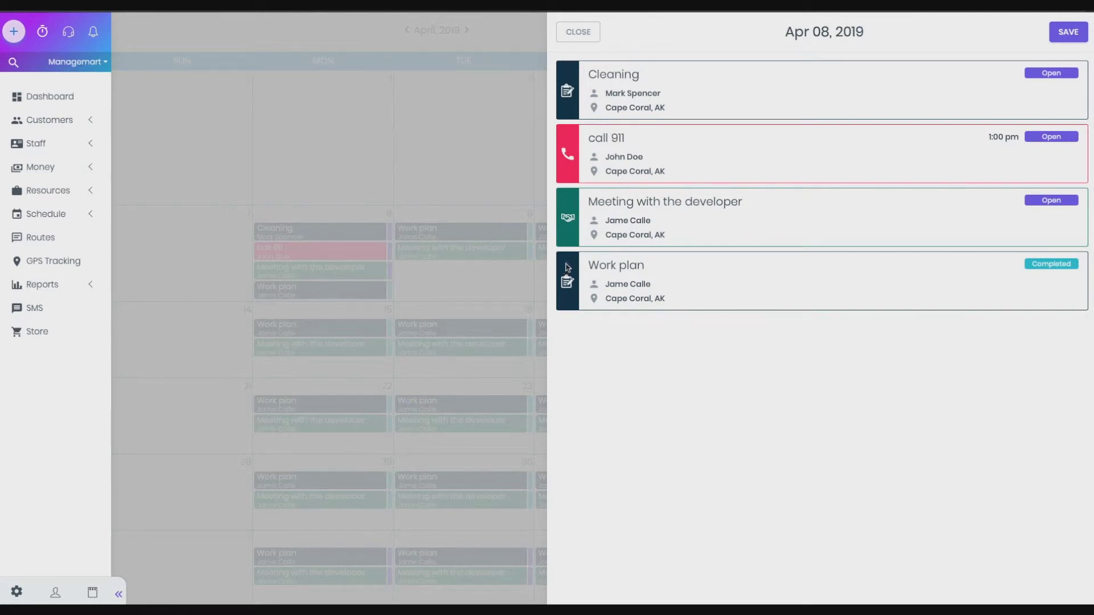
{"action": "left_click", "coordinate": [585, 36]}
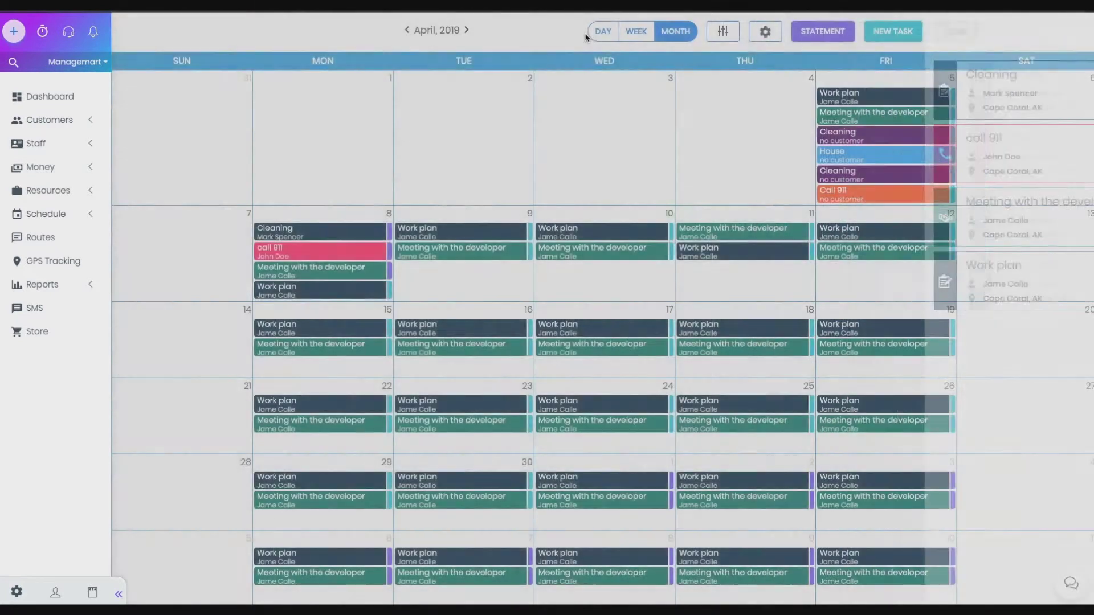
In the Apr 08 day view, mark the Cleaning task Not serviced, confirming with YES!
{"action": "left_click", "coordinate": [598, 34]}
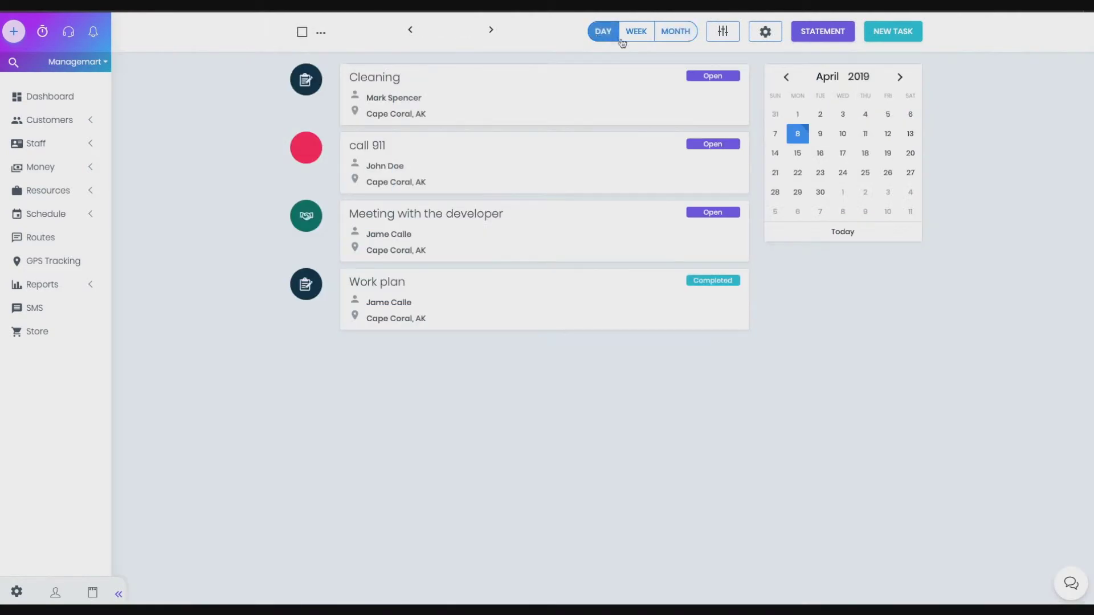
{"action": "left_click", "coordinate": [713, 78]}
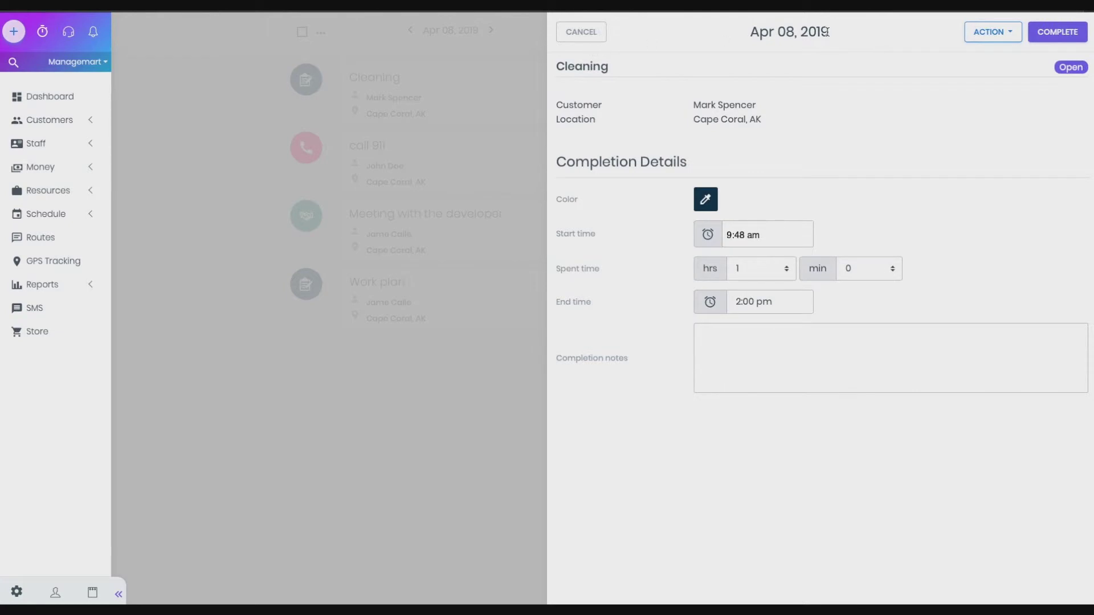
{"action": "left_click", "coordinate": [992, 32]}
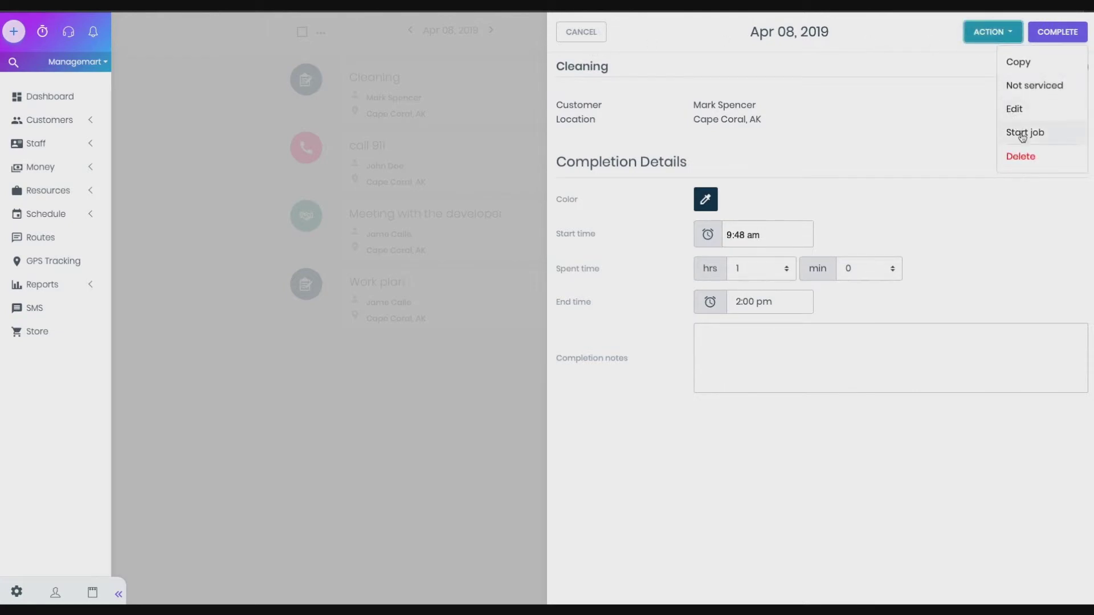
{"action": "left_click", "coordinate": [1035, 87]}
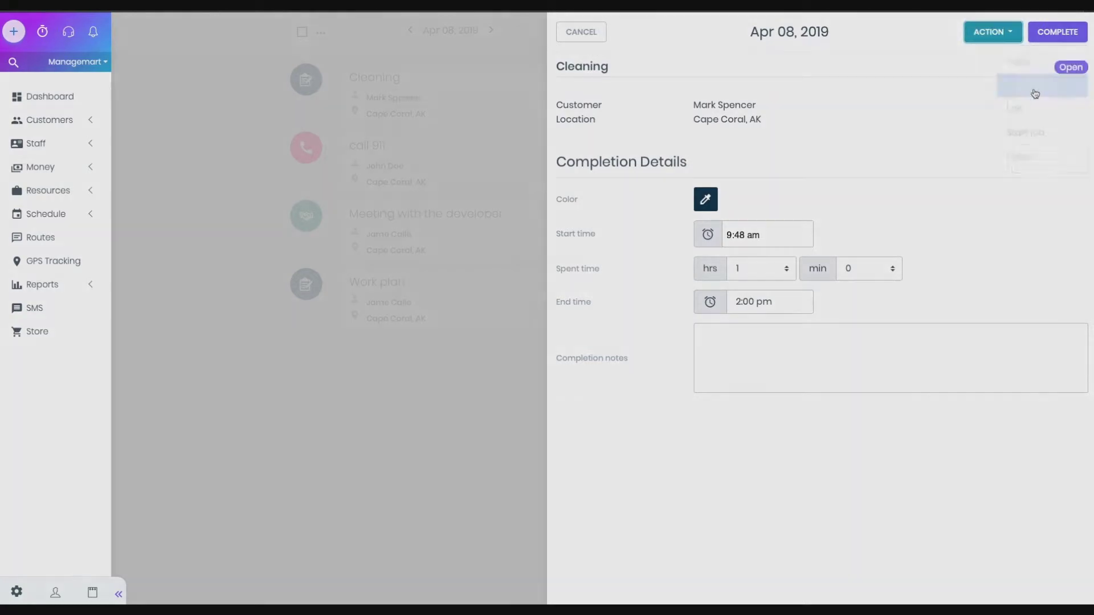
{"action": "left_click", "coordinate": [654, 371]}
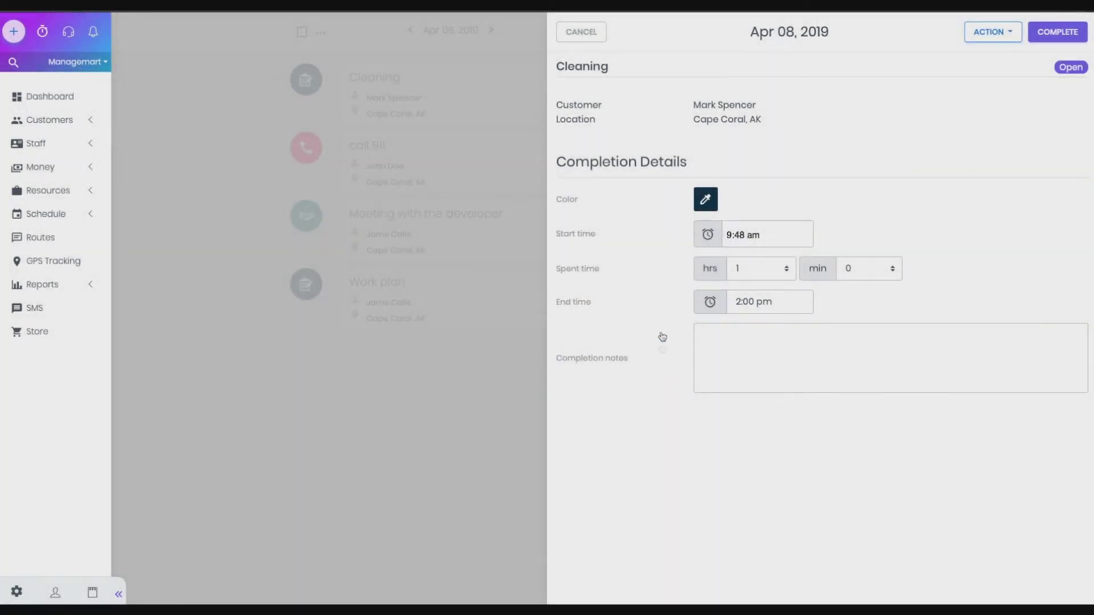
{"action": "left_click", "coordinate": [589, 34]}
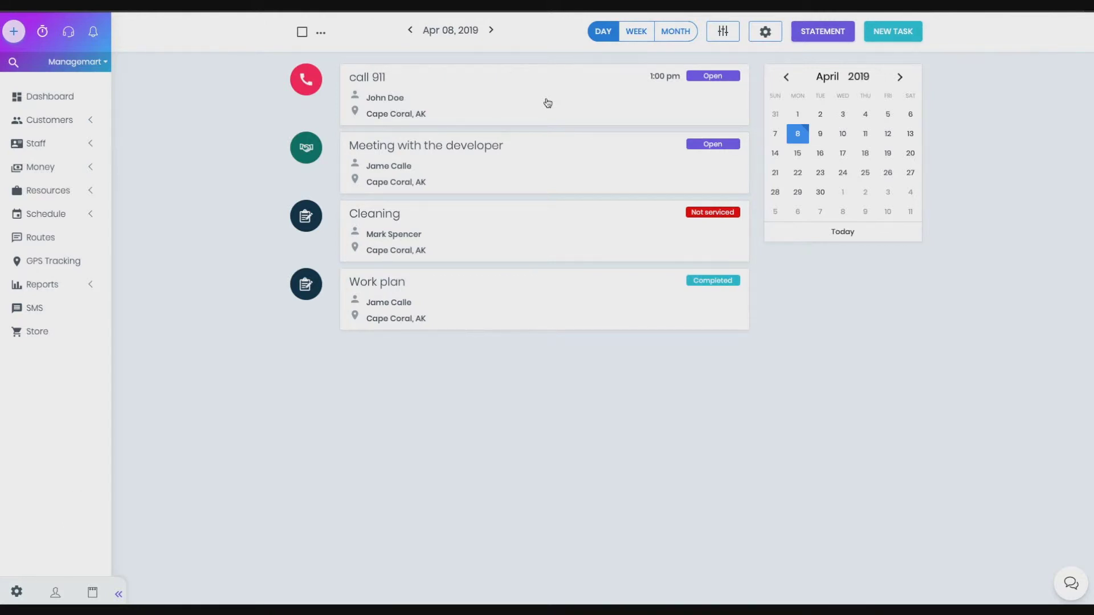
Create a new Phone call task titled with the name of the person to call
{"action": "left_click", "coordinate": [903, 32]}
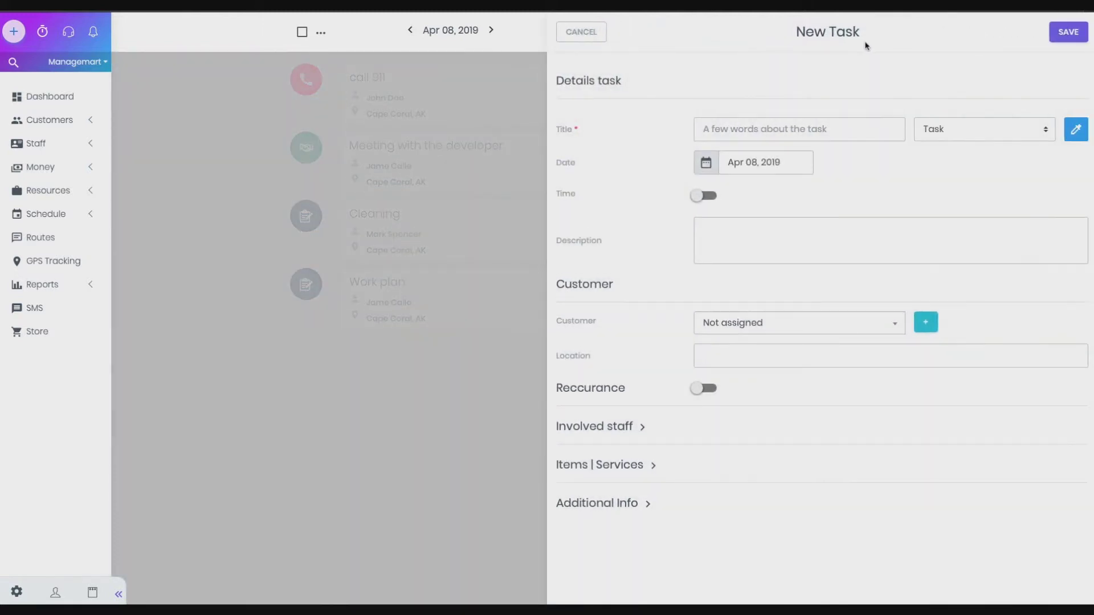
{"action": "left_click", "coordinate": [945, 132]}
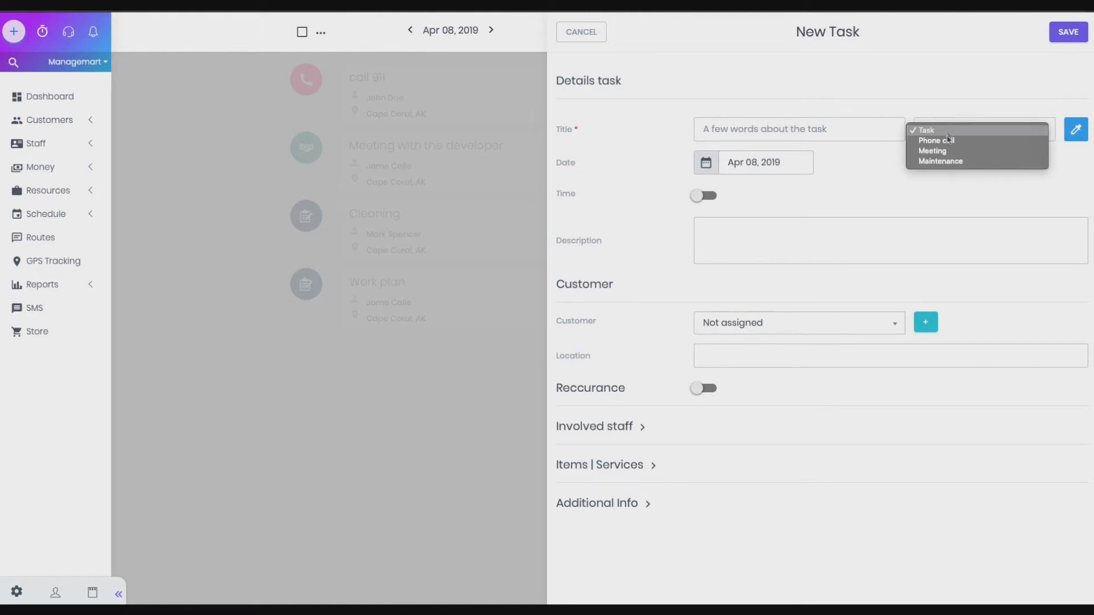
{"action": "left_click", "coordinate": [940, 140]}
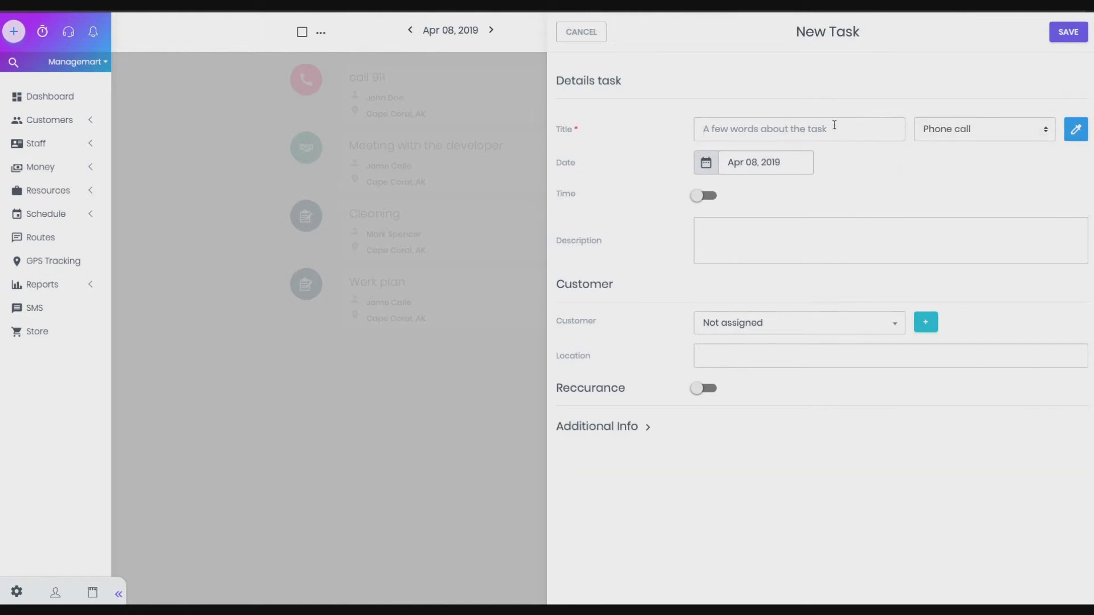
{"action": "left_click", "coordinate": [834, 125]}
{"action": "type", "text": "Call"}
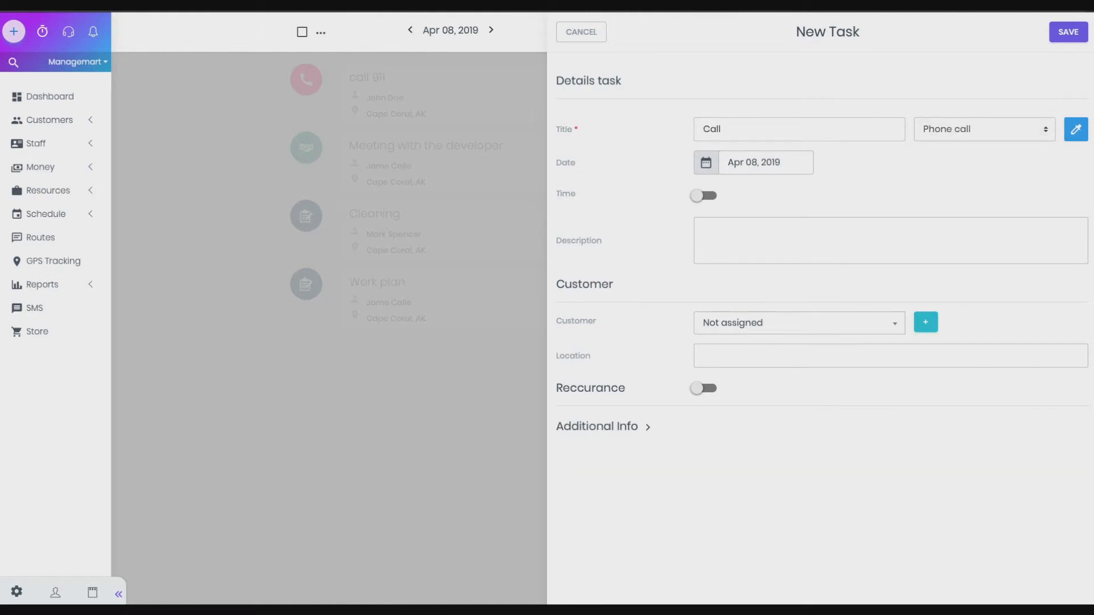
{"action": "type", "text": " Jack"}
Give the call a specific time of 2:10 pm
{"action": "left_click", "coordinate": [706, 196]}
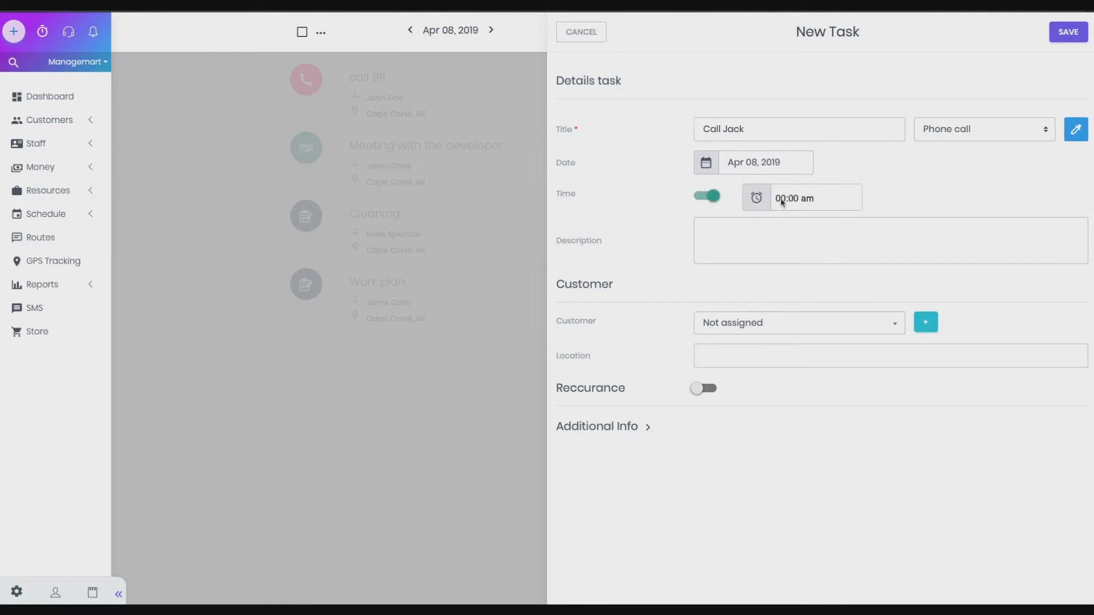
{"action": "left_click", "coordinate": [783, 200]}
{"action": "left_click", "coordinate": [787, 278]}
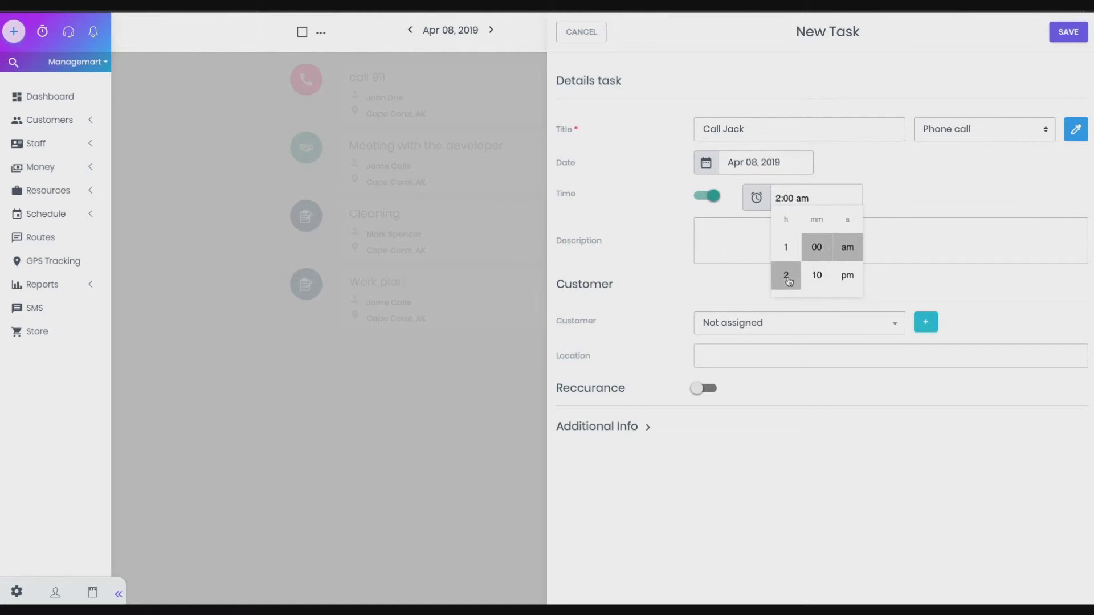
{"action": "left_click", "coordinate": [817, 278]}
{"action": "left_click", "coordinate": [846, 279]}
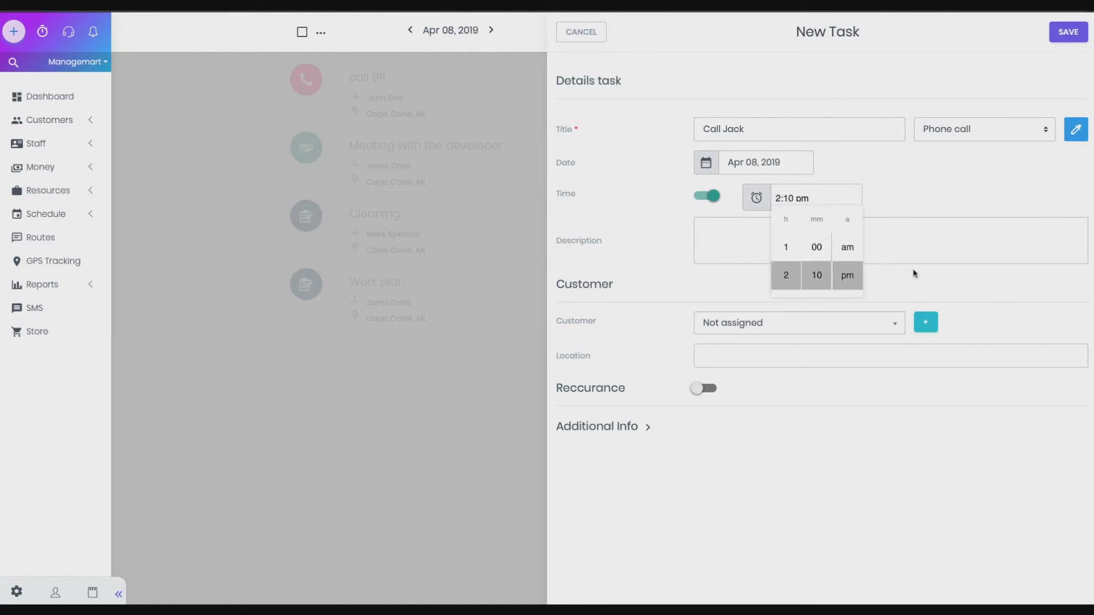
{"action": "left_click", "coordinate": [916, 273]}
Add a description naming the contact, assign a customer, and leave the asset unassigned
{"action": "left_click", "coordinate": [717, 239]}
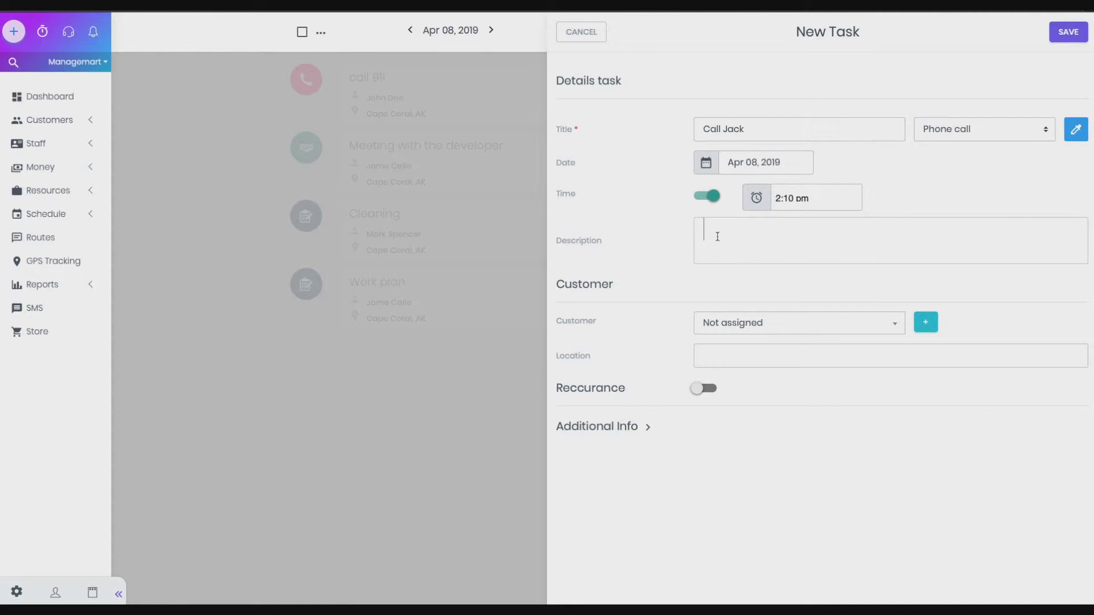
{"action": "left_click", "coordinate": [743, 322]}
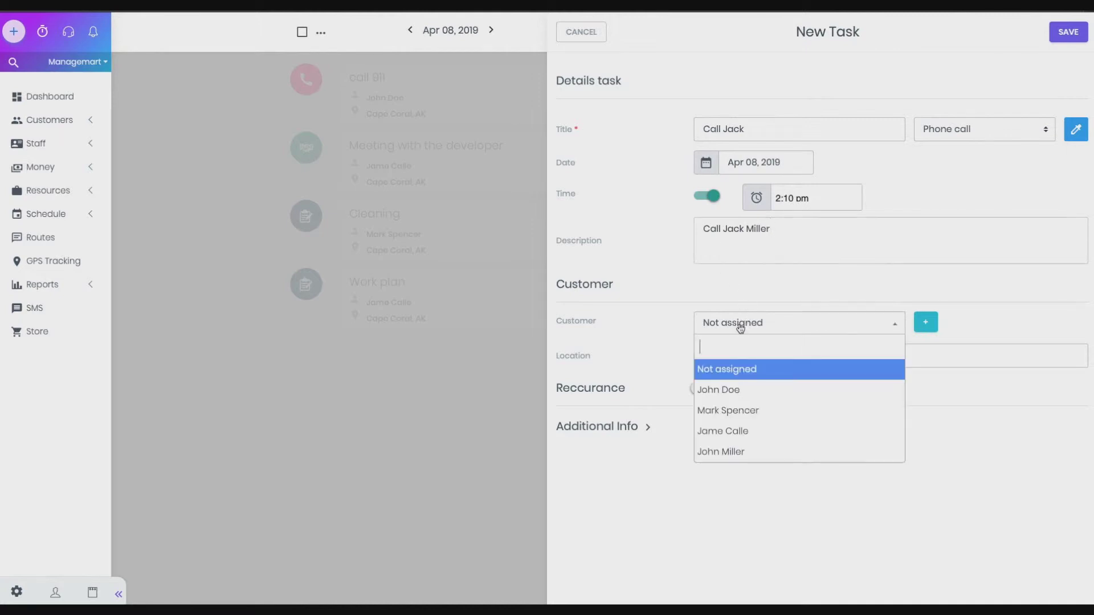
{"action": "left_click", "coordinate": [738, 389]}
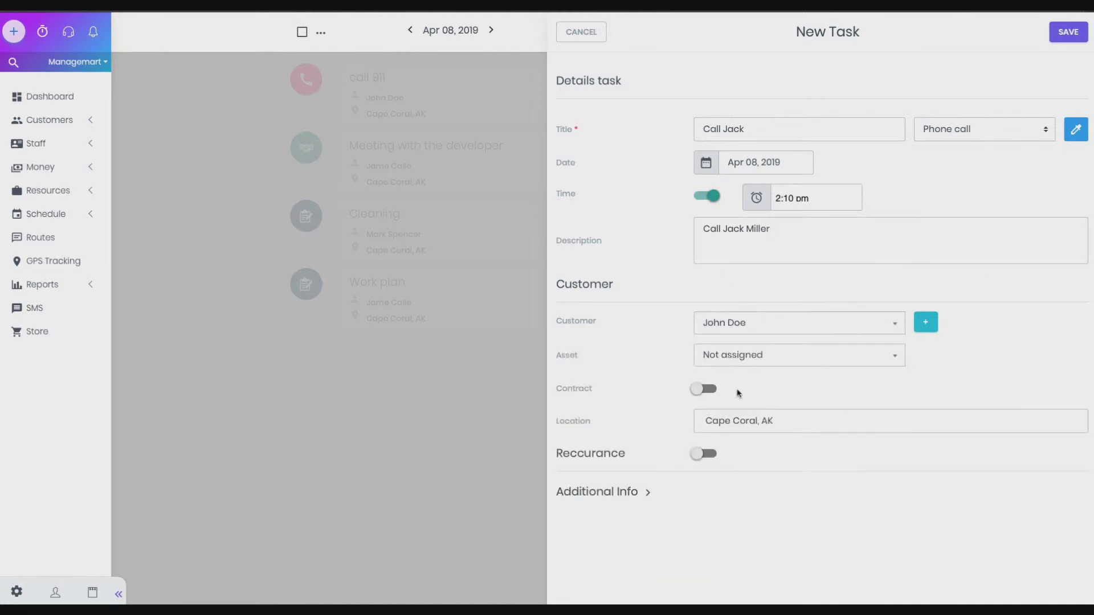
{"action": "left_click", "coordinate": [728, 361]}
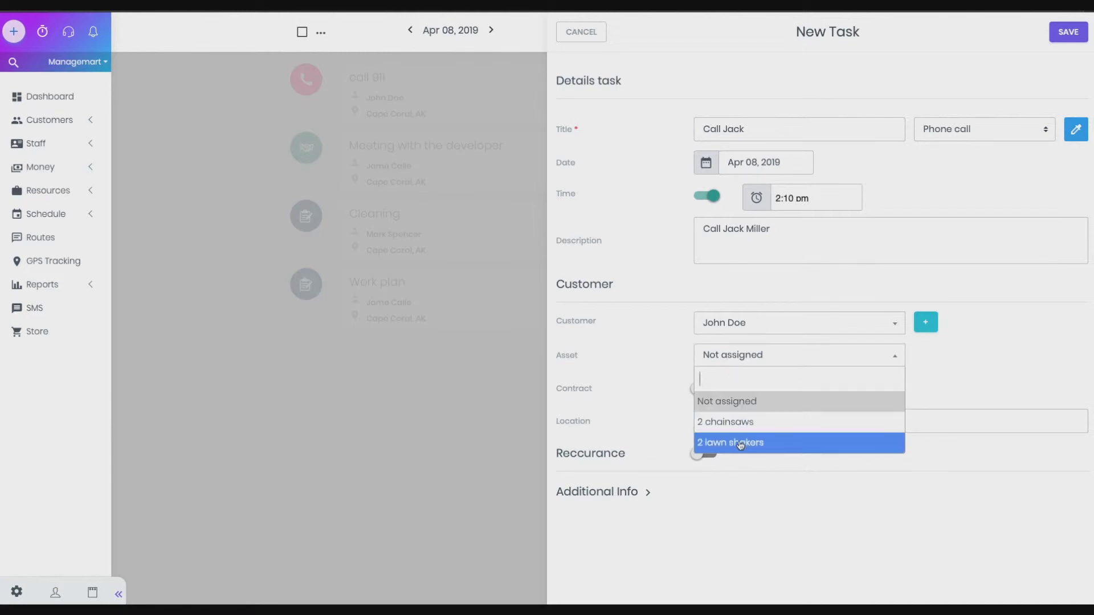
{"action": "left_click", "coordinate": [739, 409]}
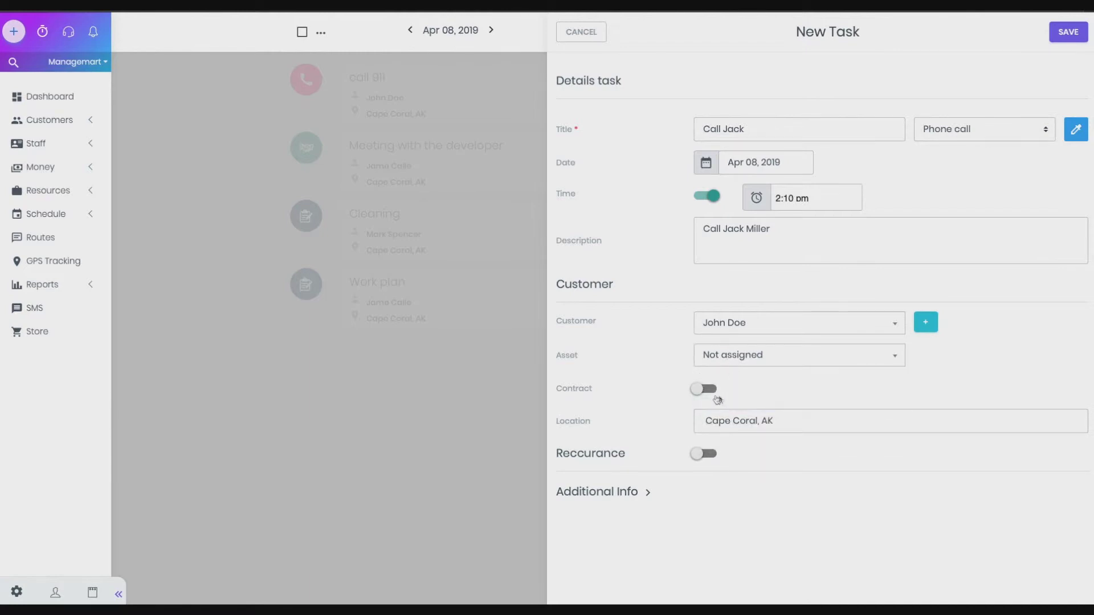
Add a Number custom field with value 5543 and save the phone-call task
{"action": "left_click", "coordinate": [635, 494]}
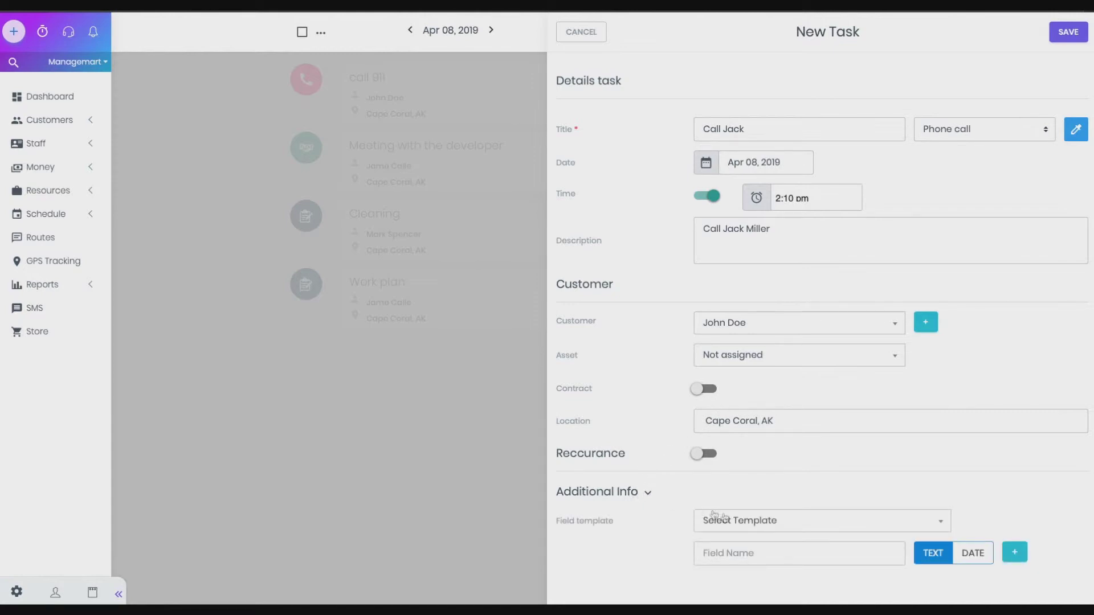
{"action": "left_click", "coordinate": [771, 527]}
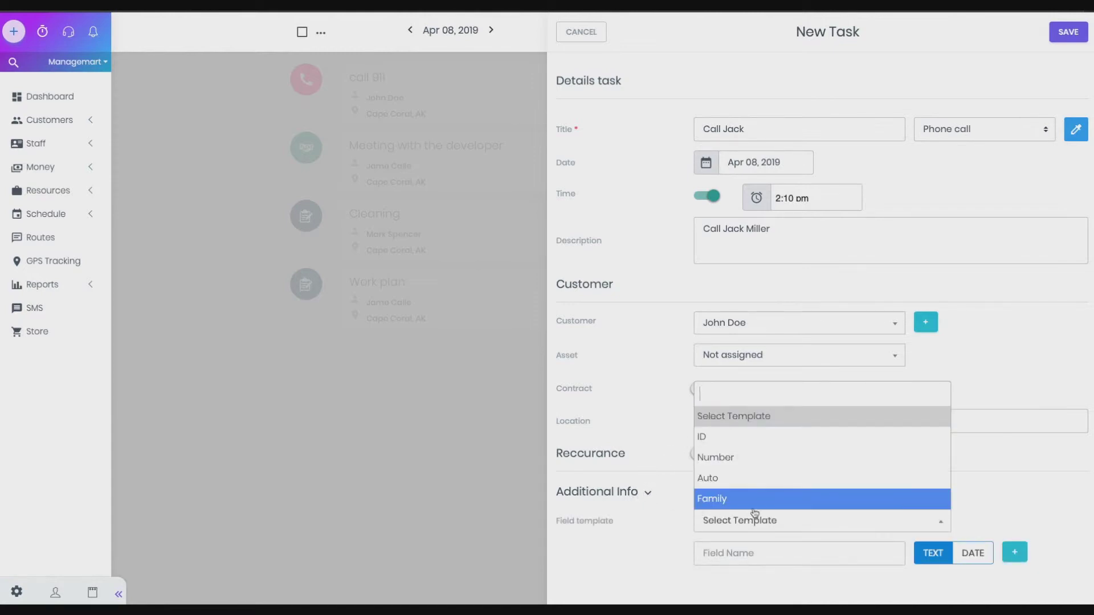
{"action": "left_click", "coordinate": [739, 464]}
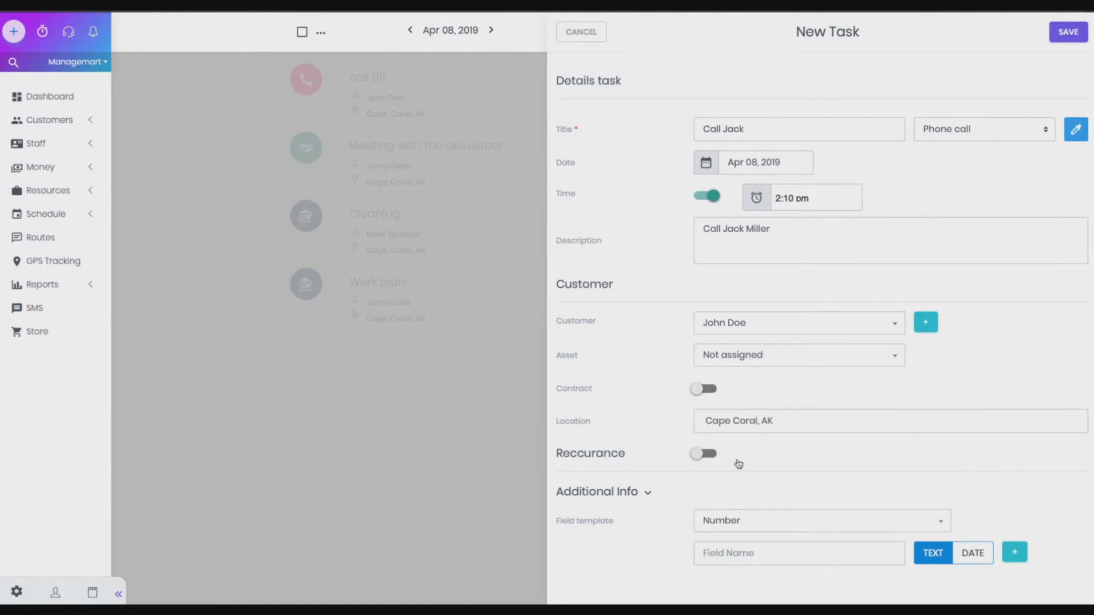
{"action": "left_click", "coordinate": [710, 551]}
{"action": "type", "text": "5543"}
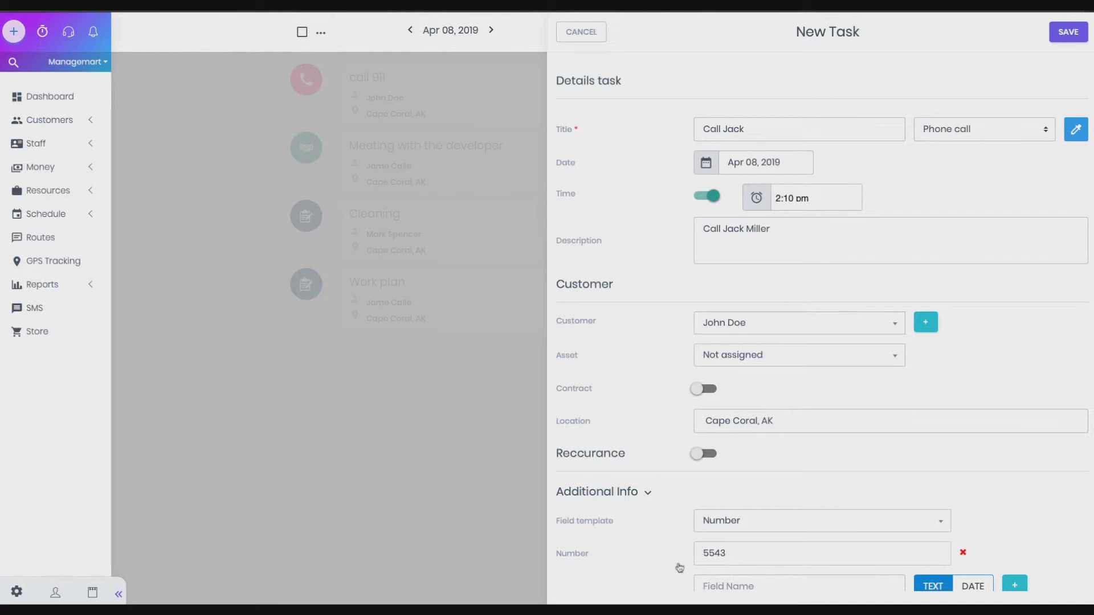
{"action": "scroll", "coordinate": [679, 564], "scroll_direction": "down", "scroll_amount": 1}
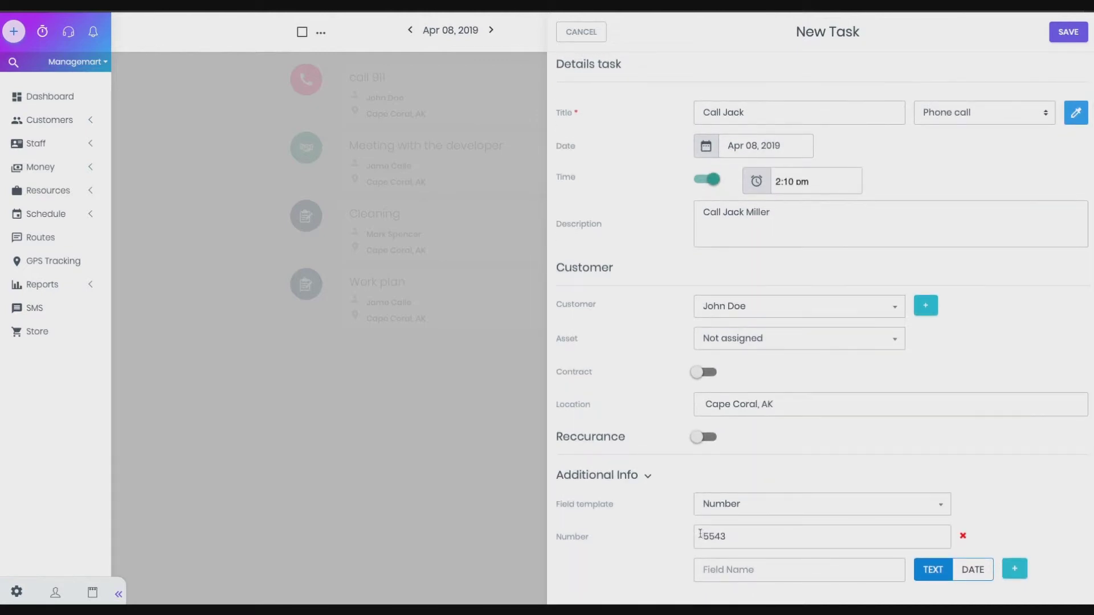
{"action": "left_click", "coordinate": [1070, 36]}
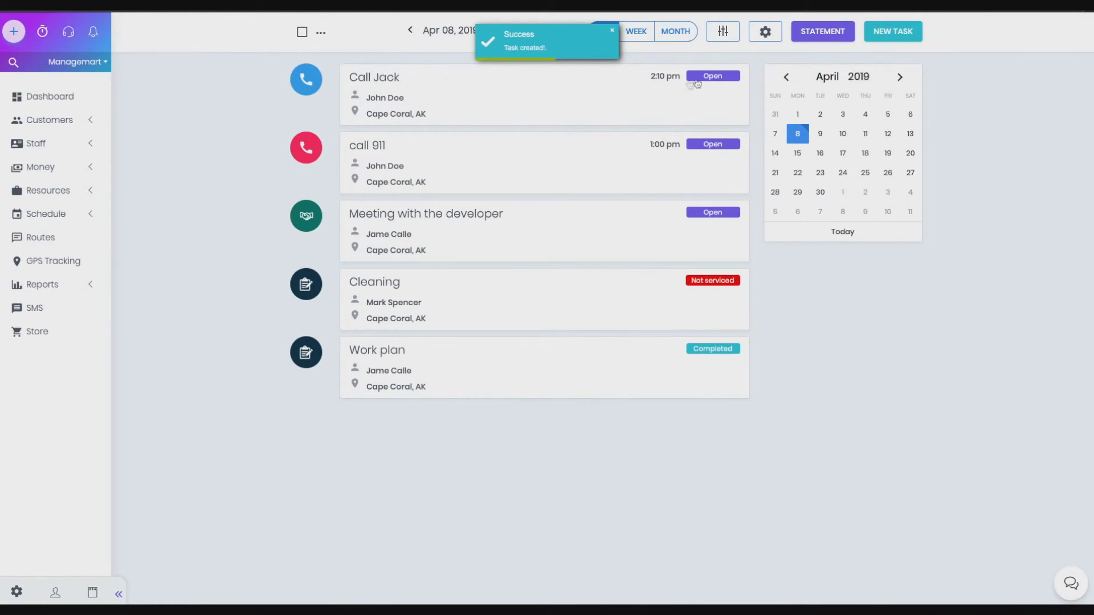
Begin a new Apr 08 task, keep the type as Task, and enter the title Cleaning
{"action": "left_click", "coordinate": [882, 35]}
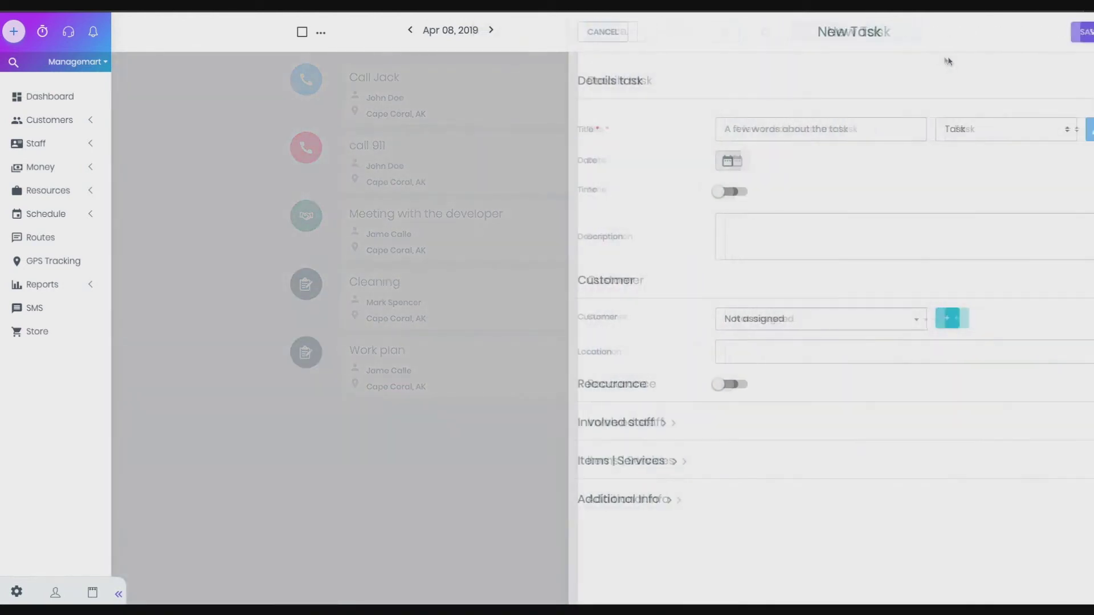
{"action": "left_click", "coordinate": [935, 133]}
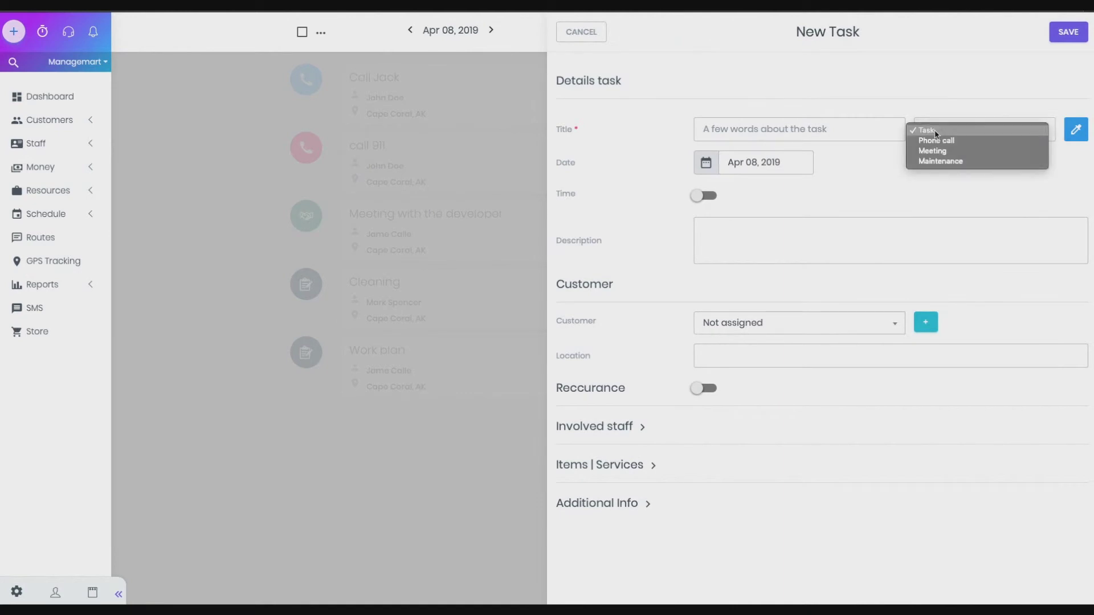
{"action": "left_click", "coordinate": [836, 133]}
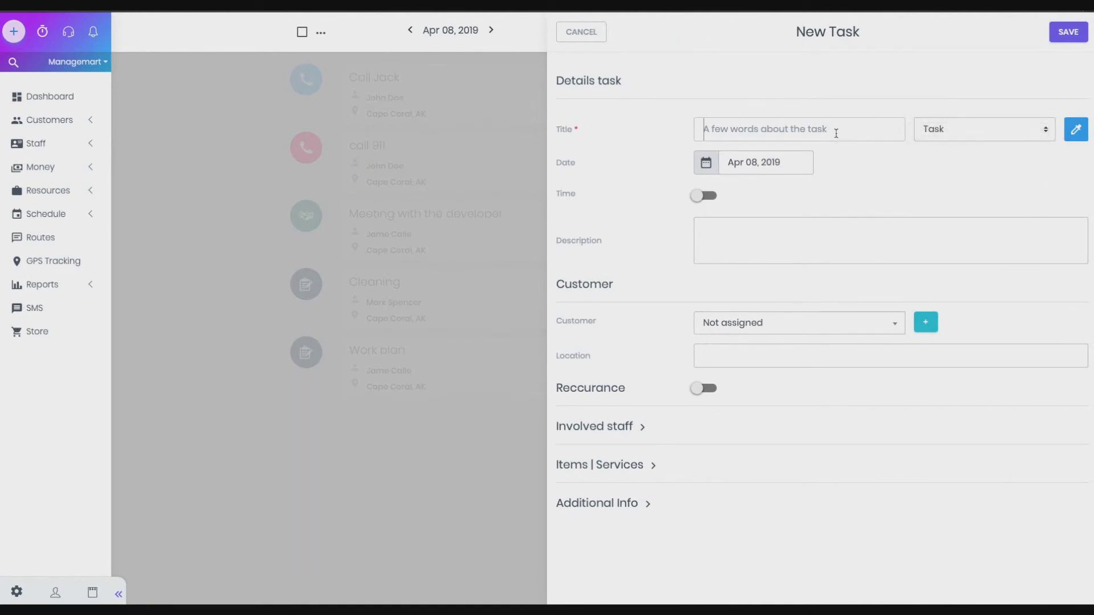
{"action": "type", "text": "Cleaning"}
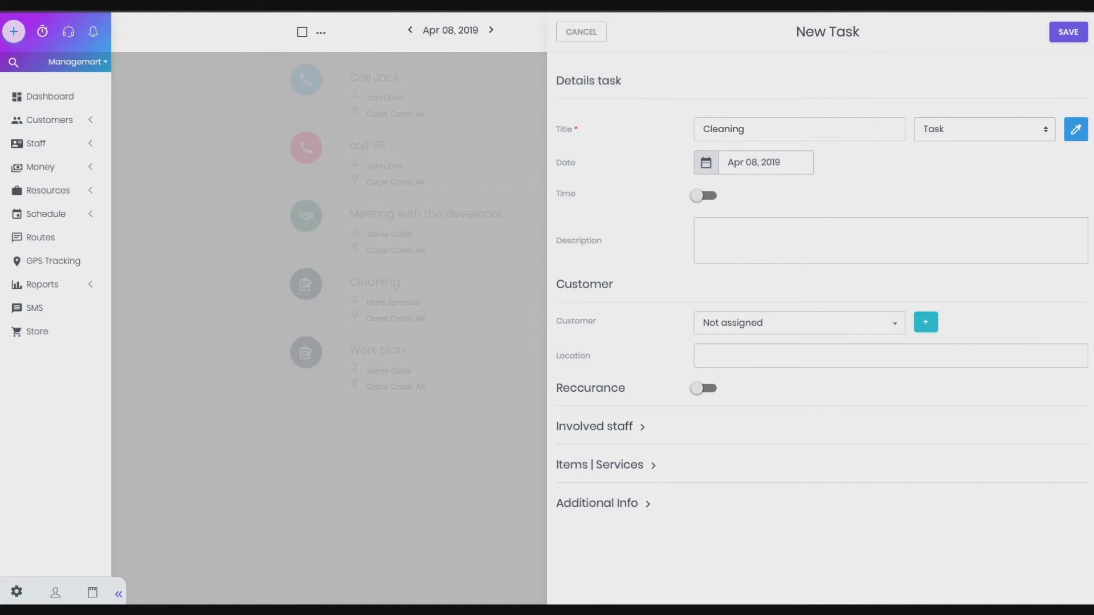
Assign the Work crew as the task's involved staff
{"action": "left_click", "coordinate": [636, 435]}
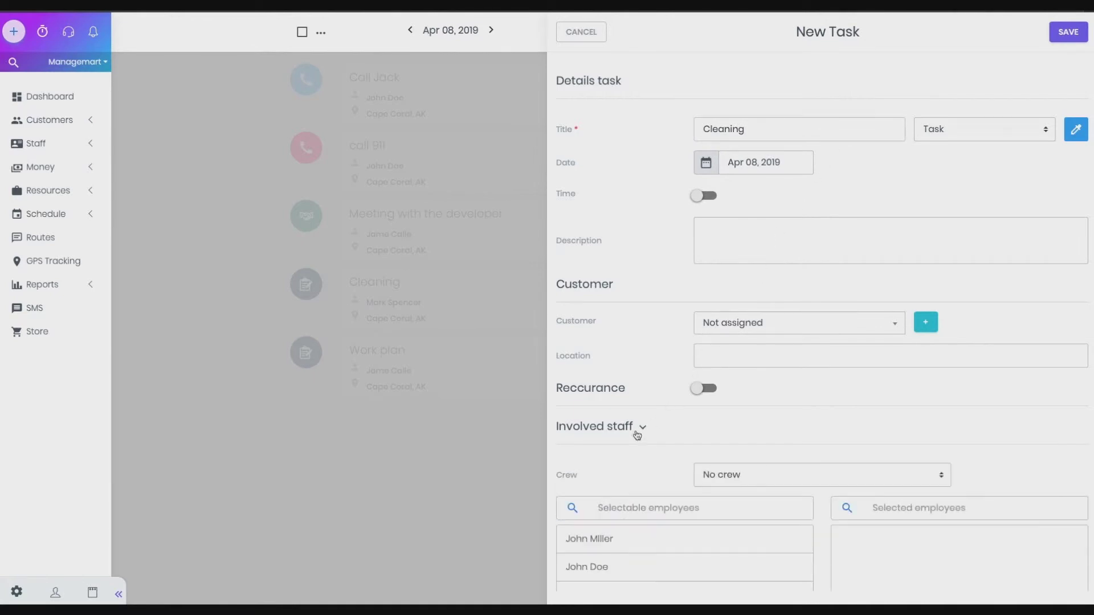
{"action": "scroll", "coordinate": [636, 435], "scroll_direction": "down", "scroll_amount": 2}
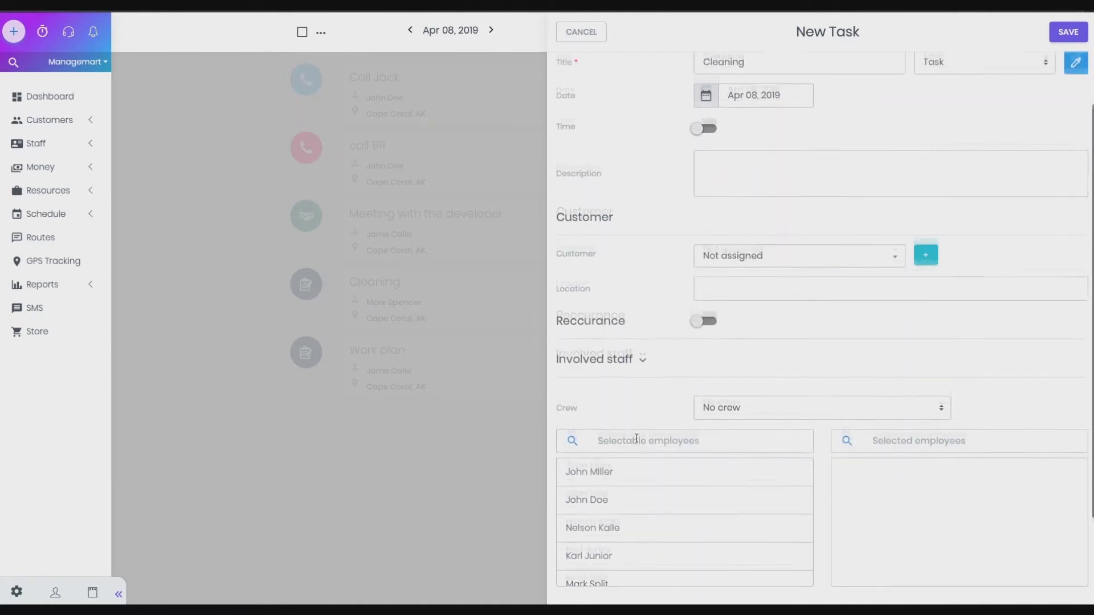
{"action": "left_click", "coordinate": [764, 407]}
{"action": "left_click", "coordinate": [755, 419]}
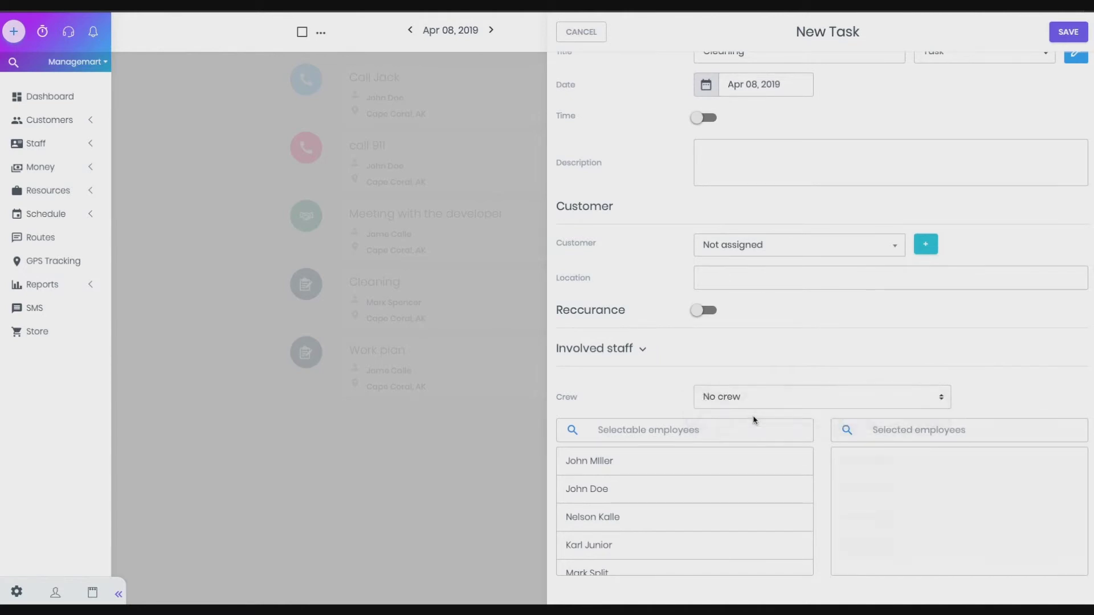
Add an item row of 2 Single Cuts under Items | Services
{"action": "scroll", "coordinate": [826, 502], "scroll_direction": "down", "scroll_amount": 2}
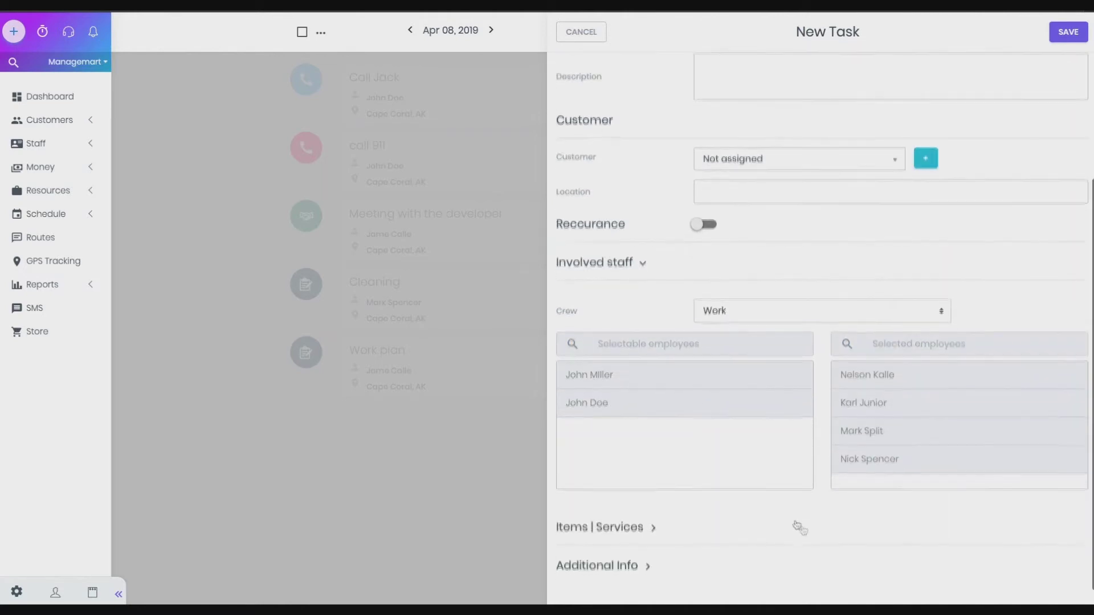
{"action": "left_click", "coordinate": [645, 533]}
{"action": "scroll", "coordinate": [684, 532], "scroll_direction": "down", "scroll_amount": 2}
{"action": "left_click", "coordinate": [776, 535]}
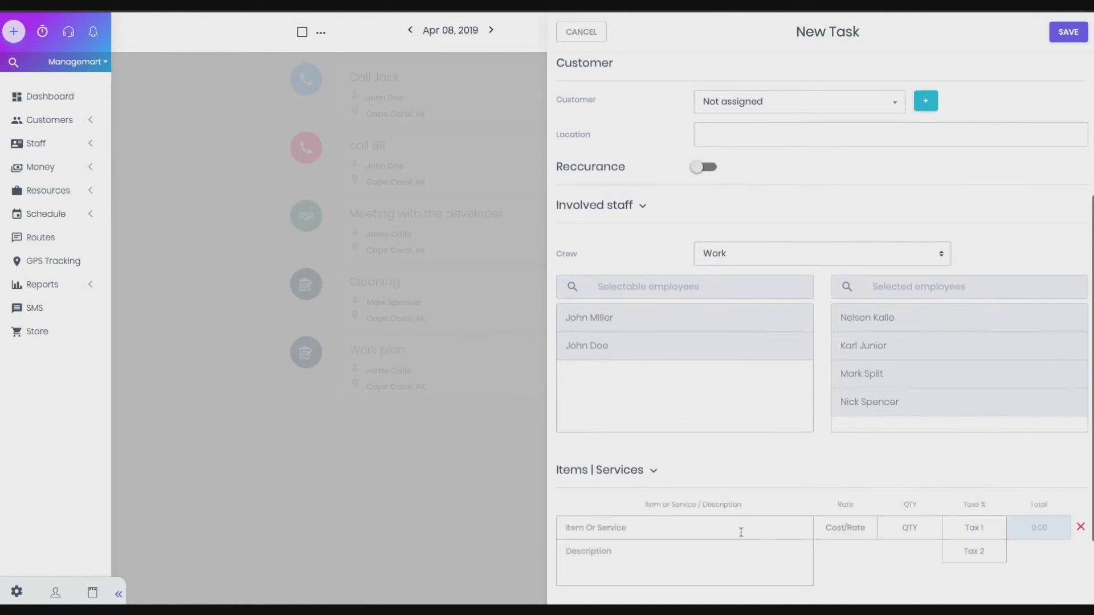
{"action": "type", "text": "2 S"}
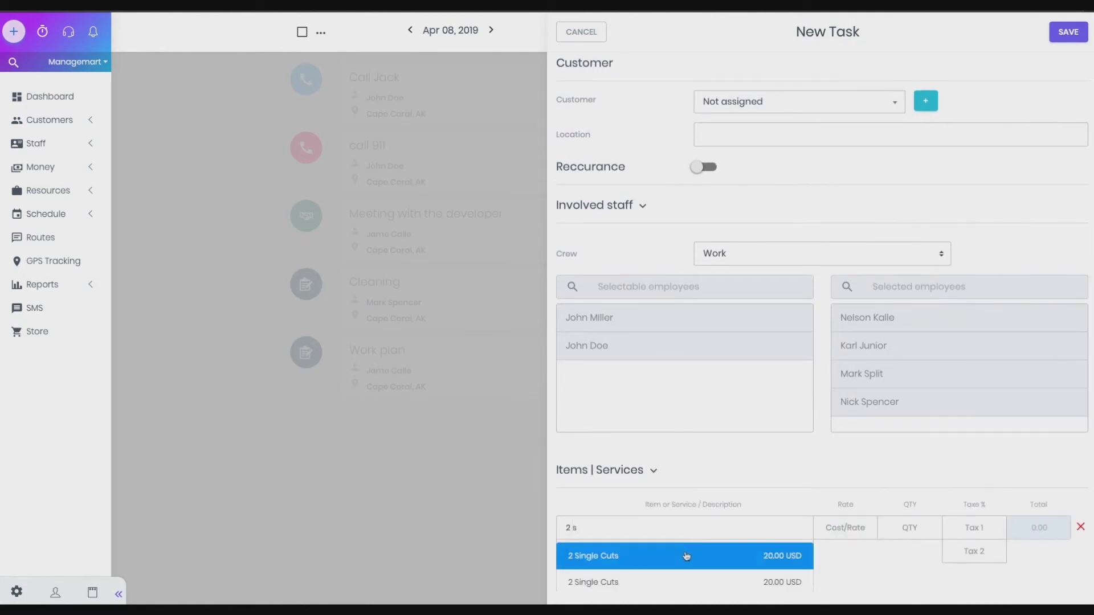
{"action": "left_click", "coordinate": [685, 556]}
Apply the Auto field template and set Car to Nissan
{"action": "scroll", "coordinate": [687, 556], "scroll_direction": "down", "scroll_amount": 2}
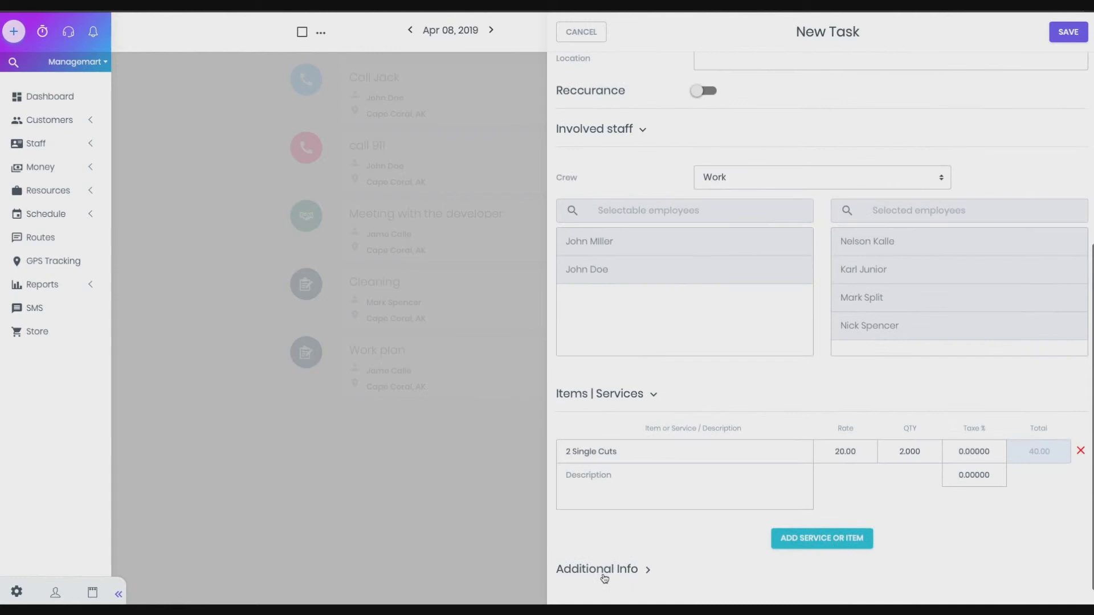
{"action": "scroll", "coordinate": [621, 574], "scroll_direction": "down", "scroll_amount": 2}
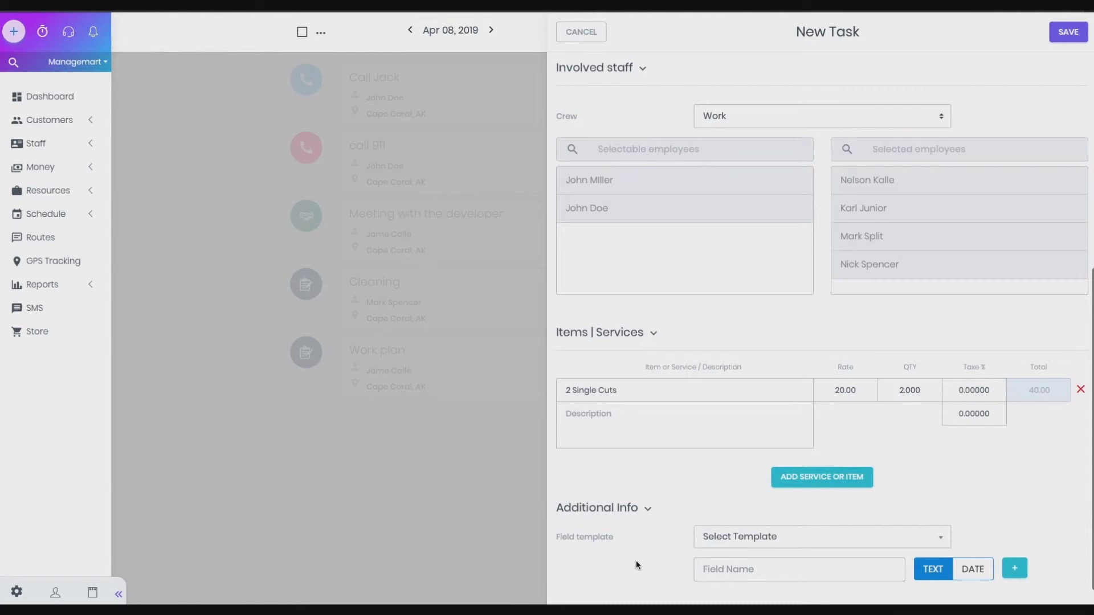
{"action": "left_click", "coordinate": [804, 547]}
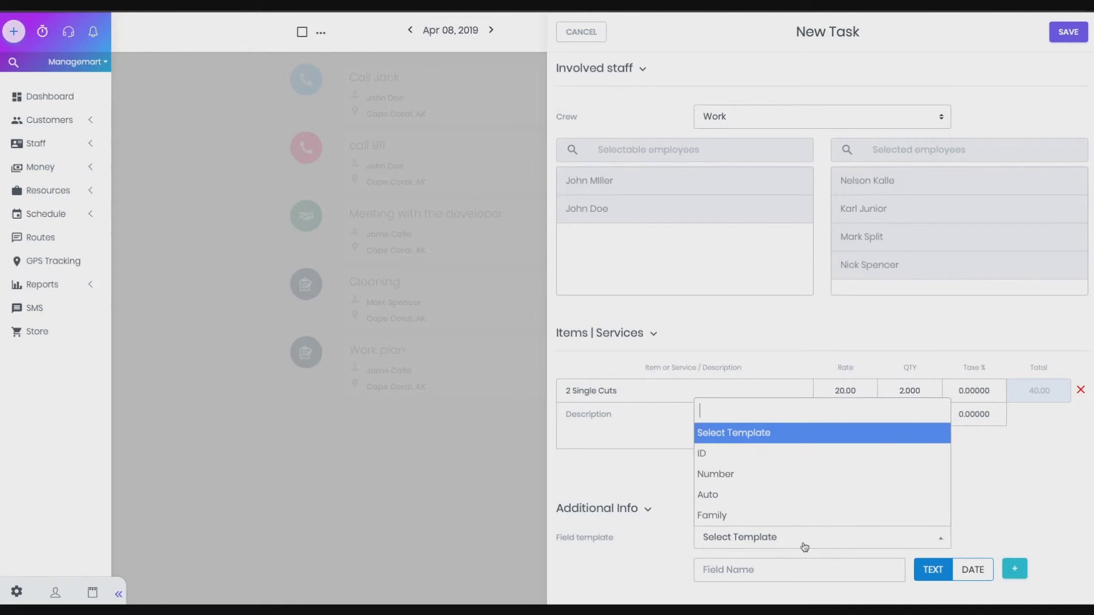
{"action": "left_click", "coordinate": [724, 494]}
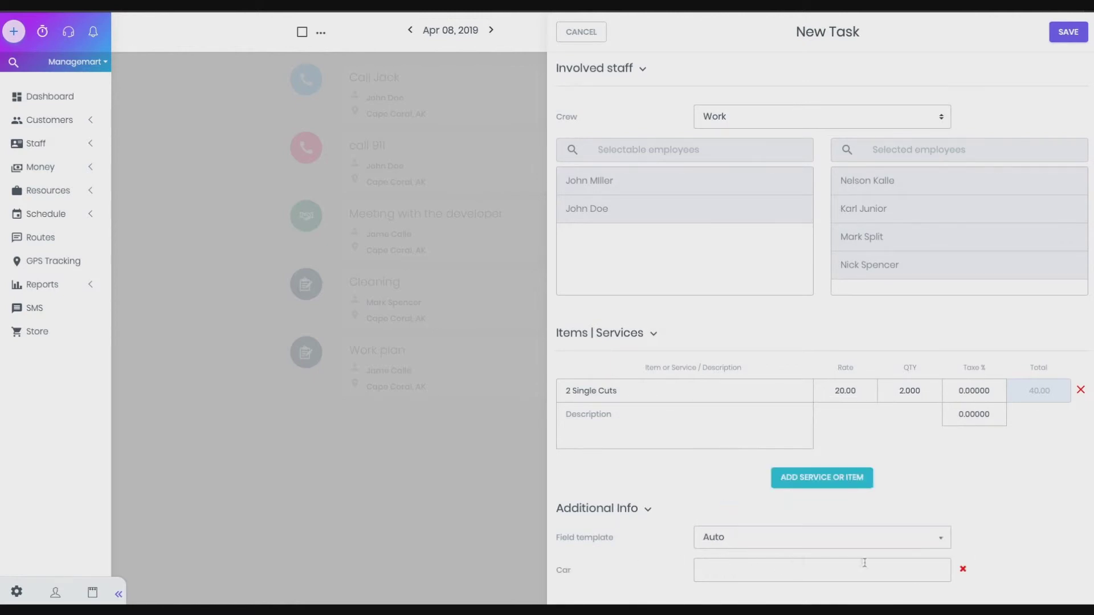
{"action": "left_click", "coordinate": [805, 576]}
{"action": "type", "text": "Nissan"}
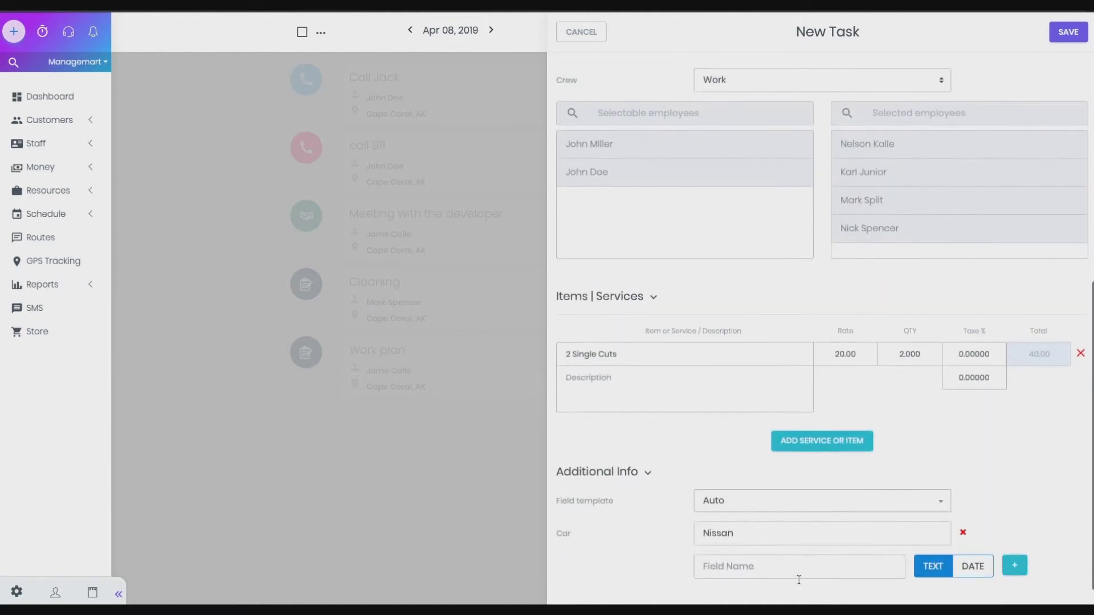
{"action": "scroll", "coordinate": [770, 370], "scroll_direction": "up", "scroll_amount": 7}
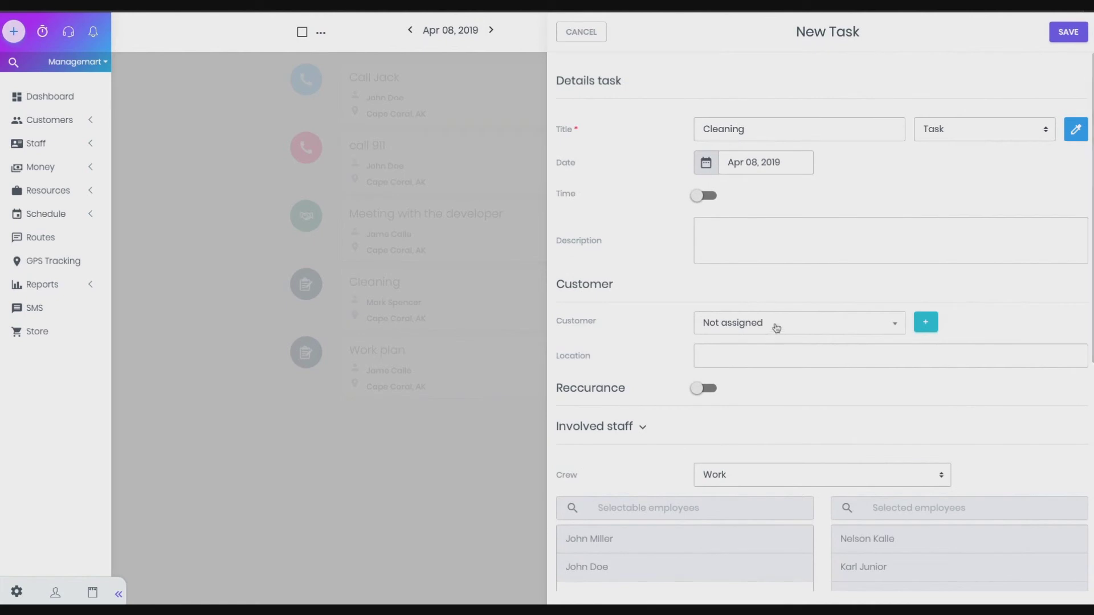
Save the new 1:00 pm Cleaning task on Apr 08 and mark it Completed
{"action": "left_click", "coordinate": [1072, 33]}
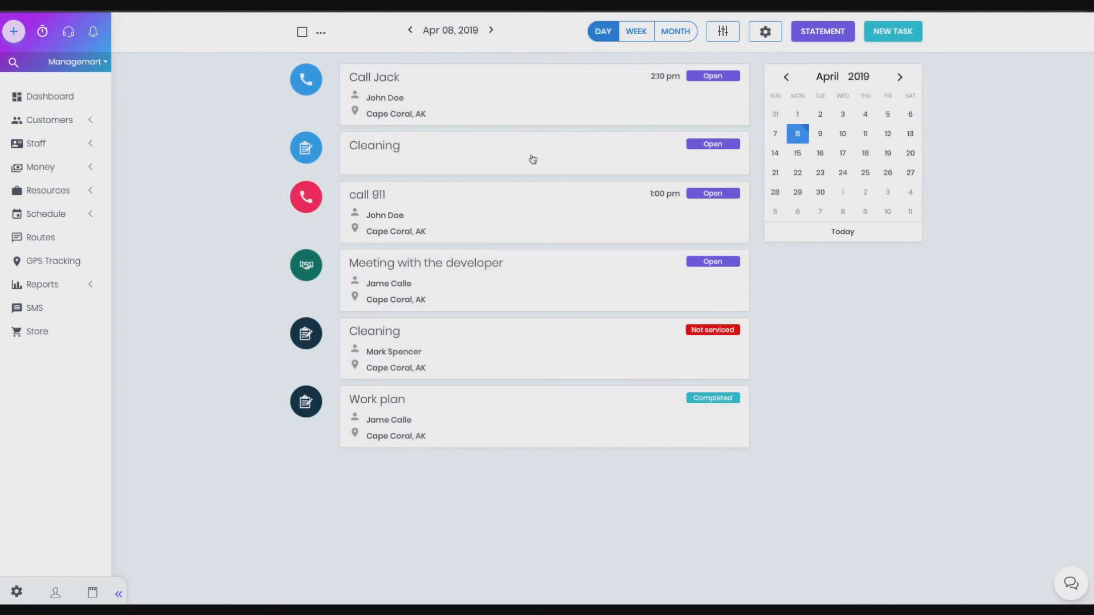
{"action": "left_click", "coordinate": [531, 158]}
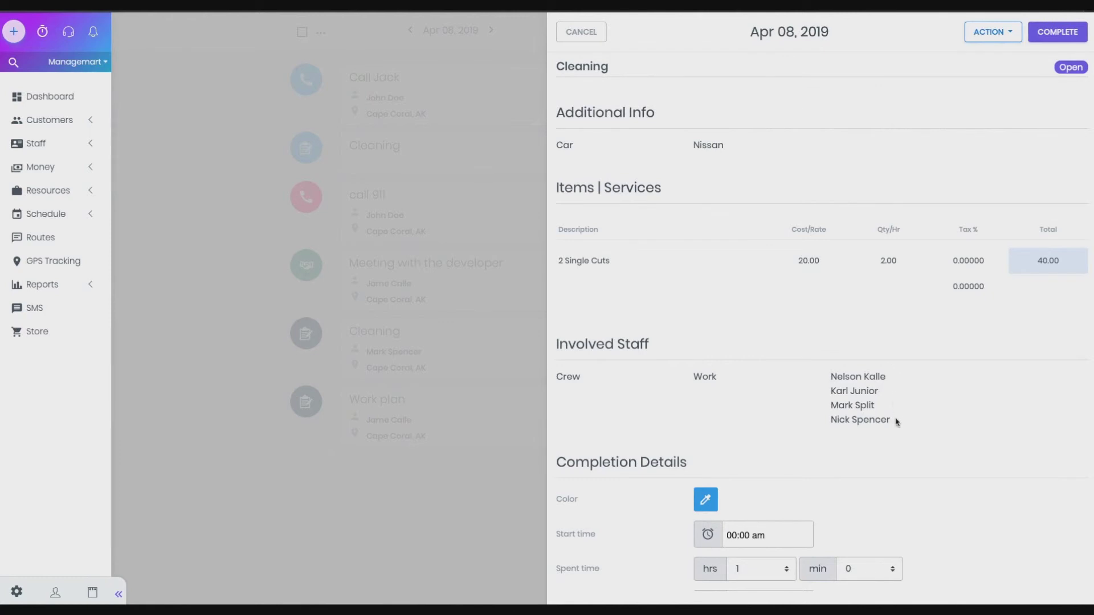
{"action": "left_click_drag", "start_coordinate": [892, 422], "coordinate": [786, 385]}
{"action": "left_click", "coordinate": [793, 373]}
{"action": "left_click", "coordinate": [1057, 33]}
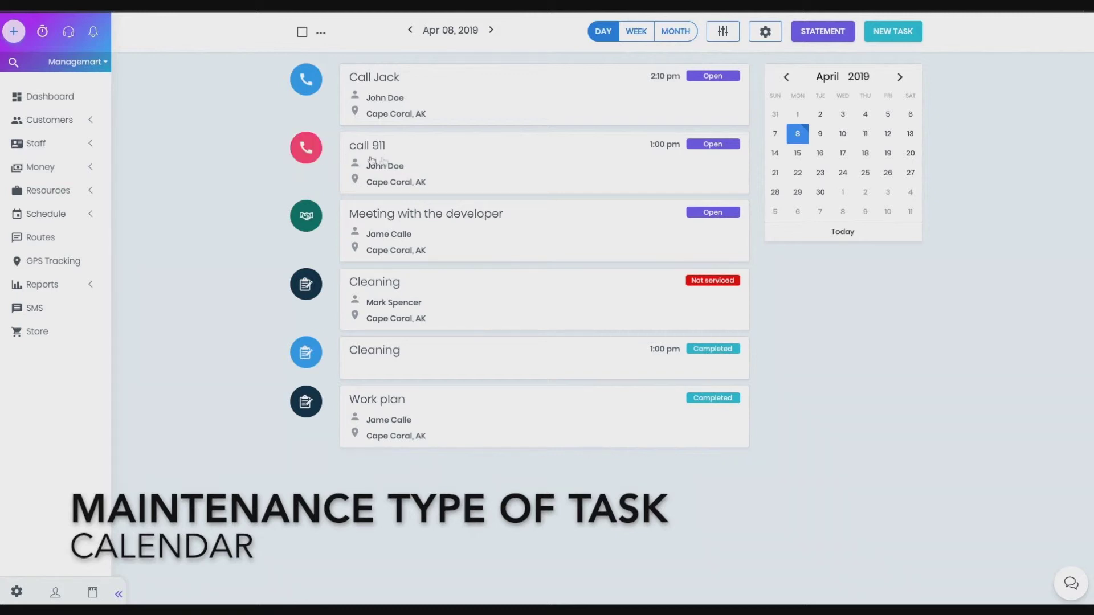
Record 0 hrs 20 min spent on the call 911 task and mark it Completed
{"action": "left_click", "coordinate": [483, 160]}
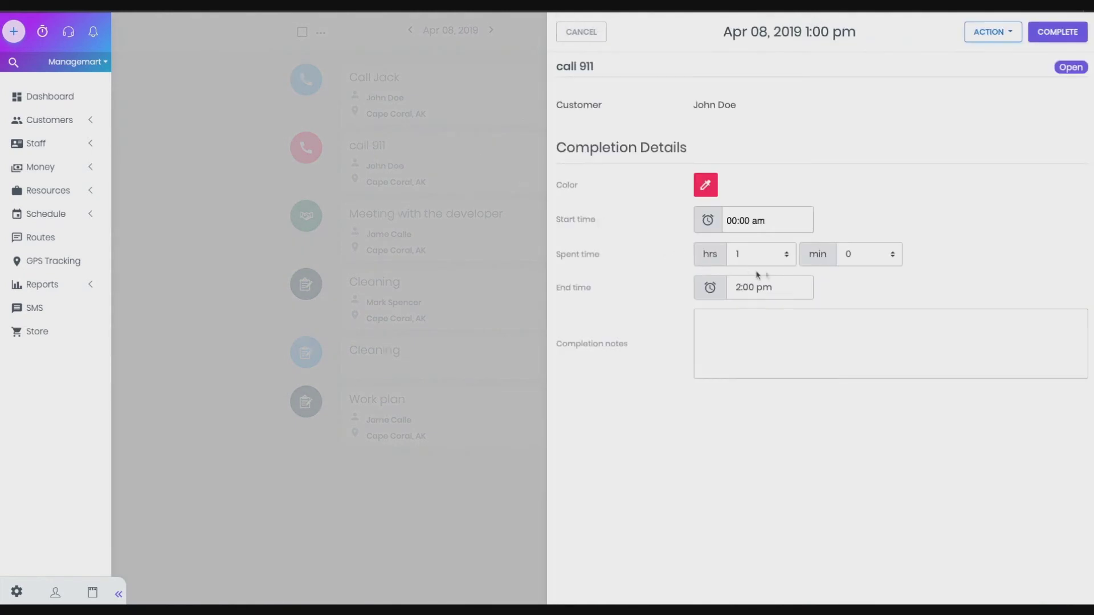
{"action": "left_click", "coordinate": [758, 255]}
{"action": "left_click", "coordinate": [773, 297]}
{"action": "left_click", "coordinate": [735, 259]}
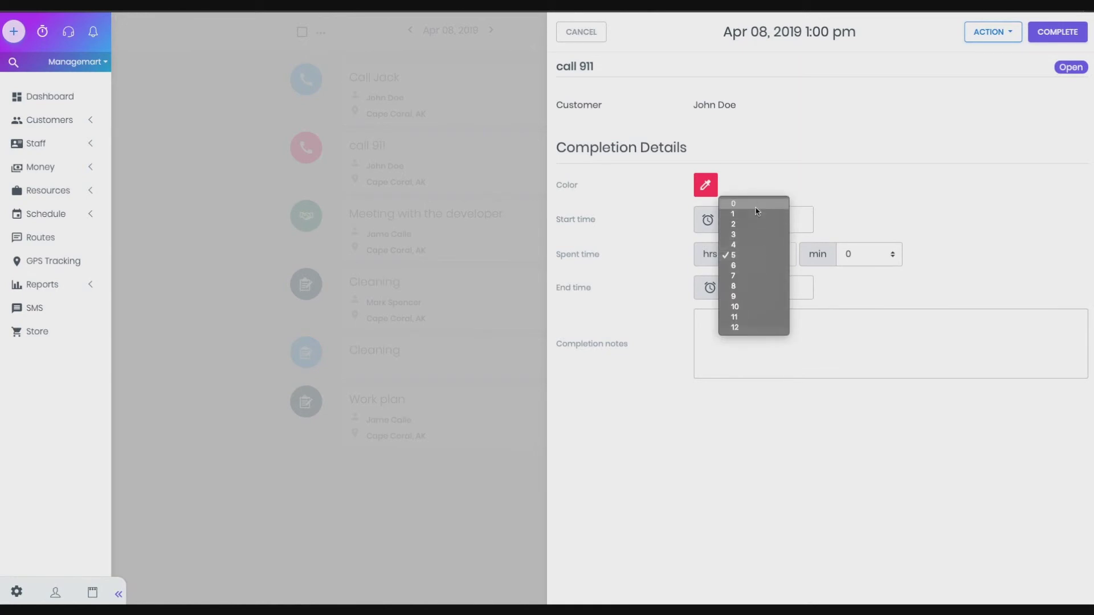
{"action": "left_click", "coordinate": [733, 204]}
{"action": "left_click", "coordinate": [861, 251]}
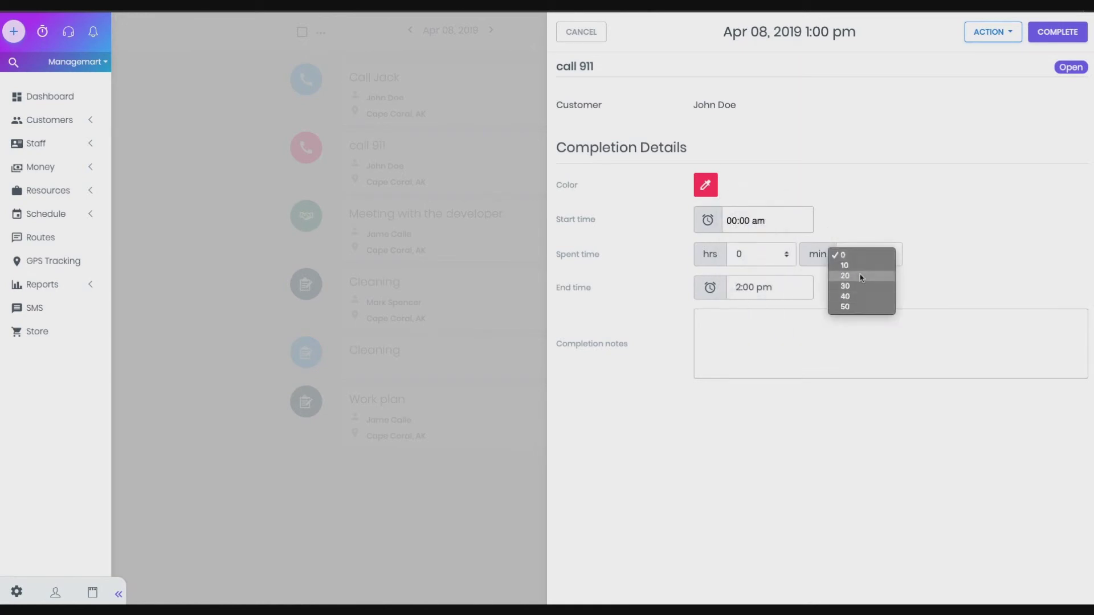
{"action": "left_click", "coordinate": [861, 278]}
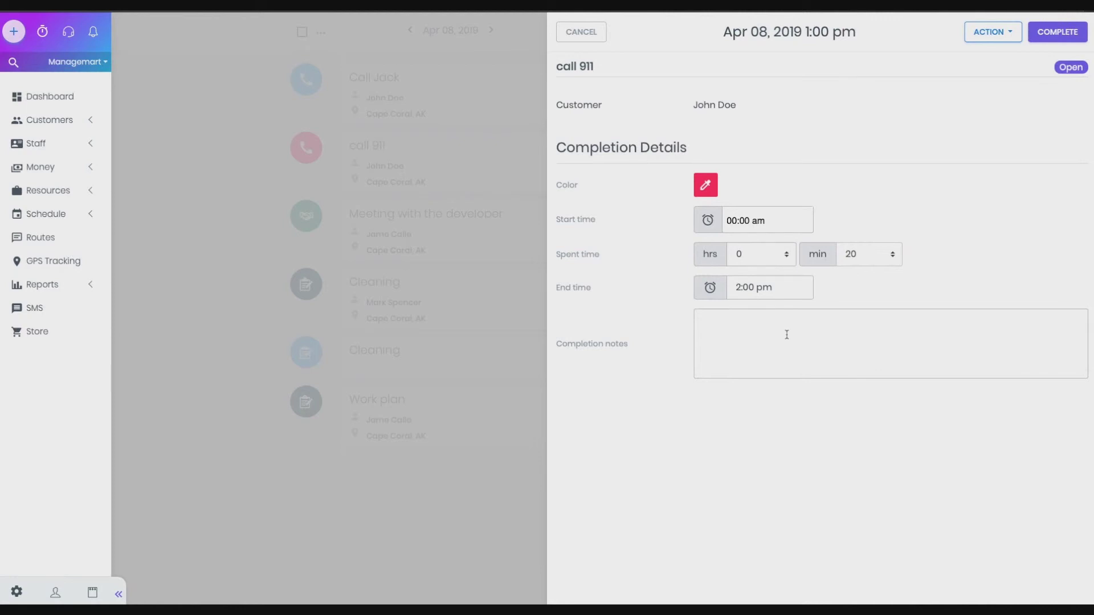
{"action": "left_click", "coordinate": [1065, 39]}
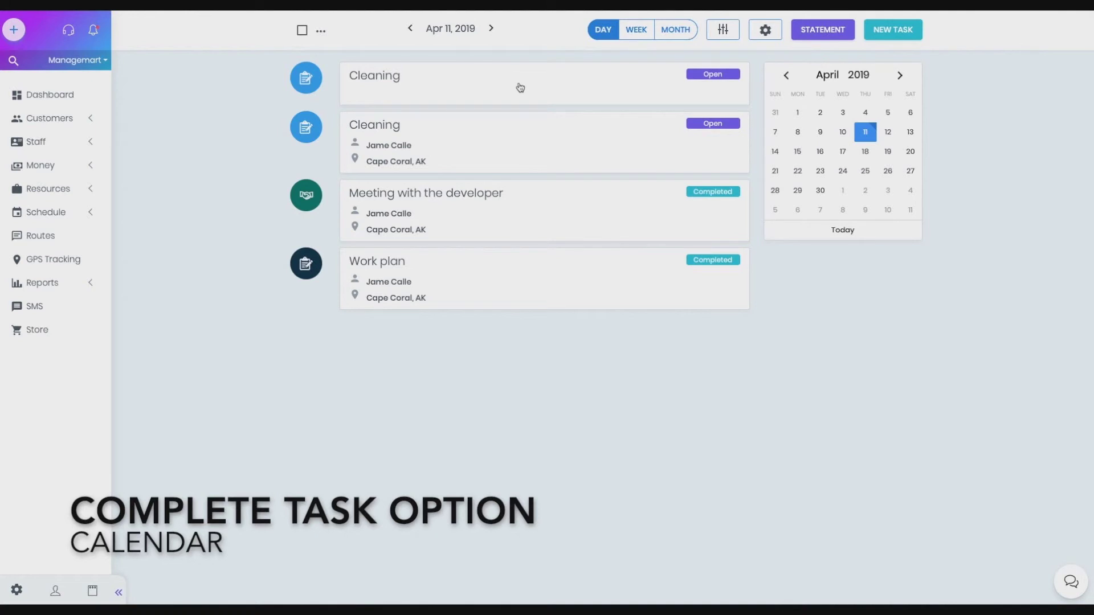
{"action": "left_click", "coordinate": [521, 87]}
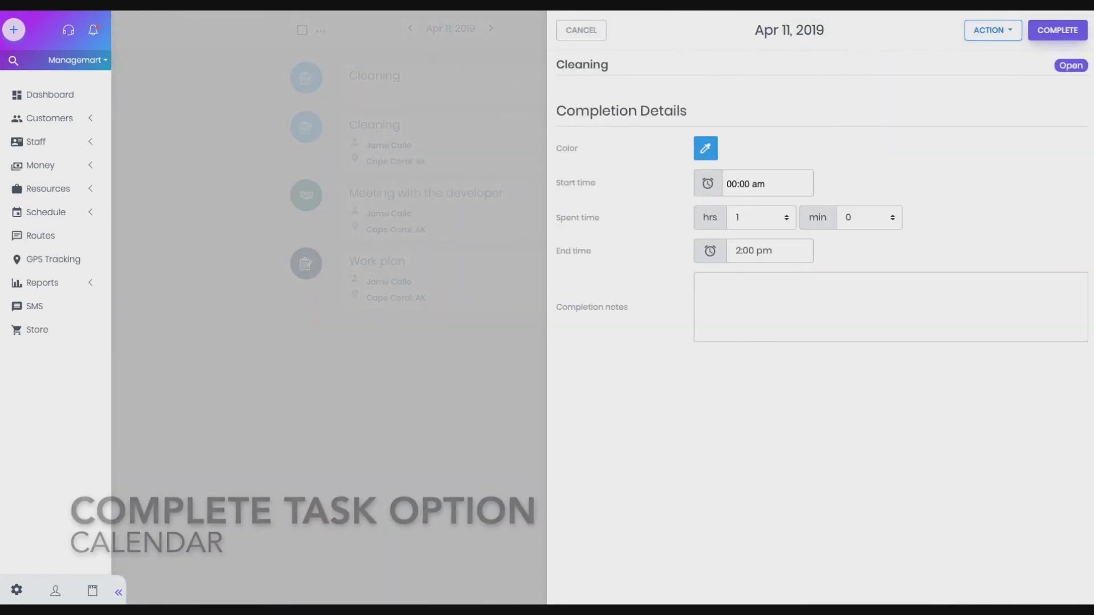
{"action": "left_click", "coordinate": [1059, 31]}
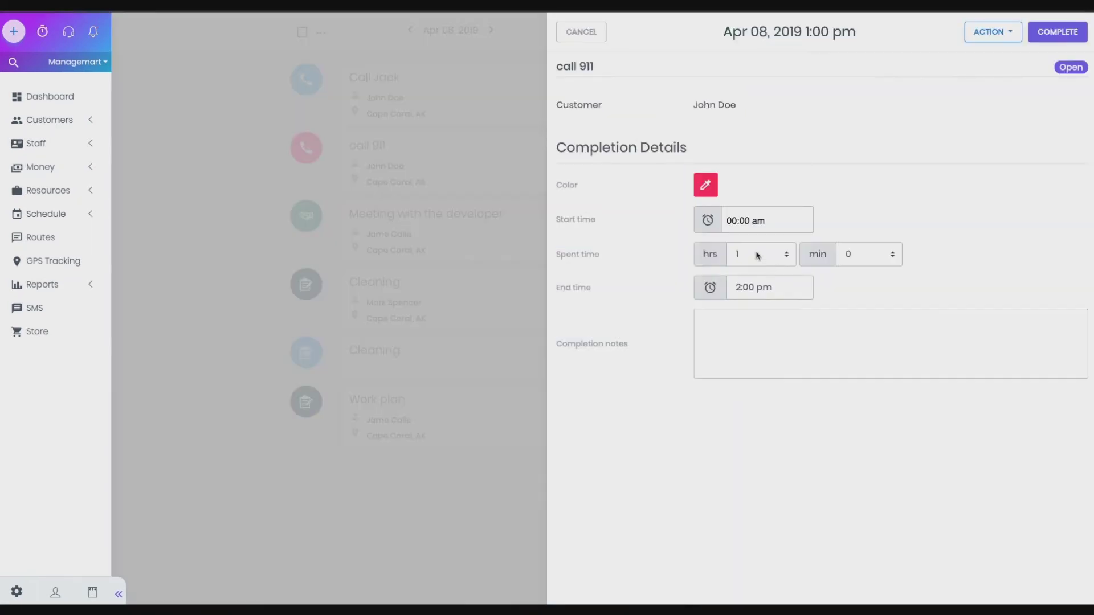
{"action": "left_click", "coordinate": [758, 254]}
{"action": "left_click", "coordinate": [738, 294]}
{"action": "left_click", "coordinate": [758, 254]}
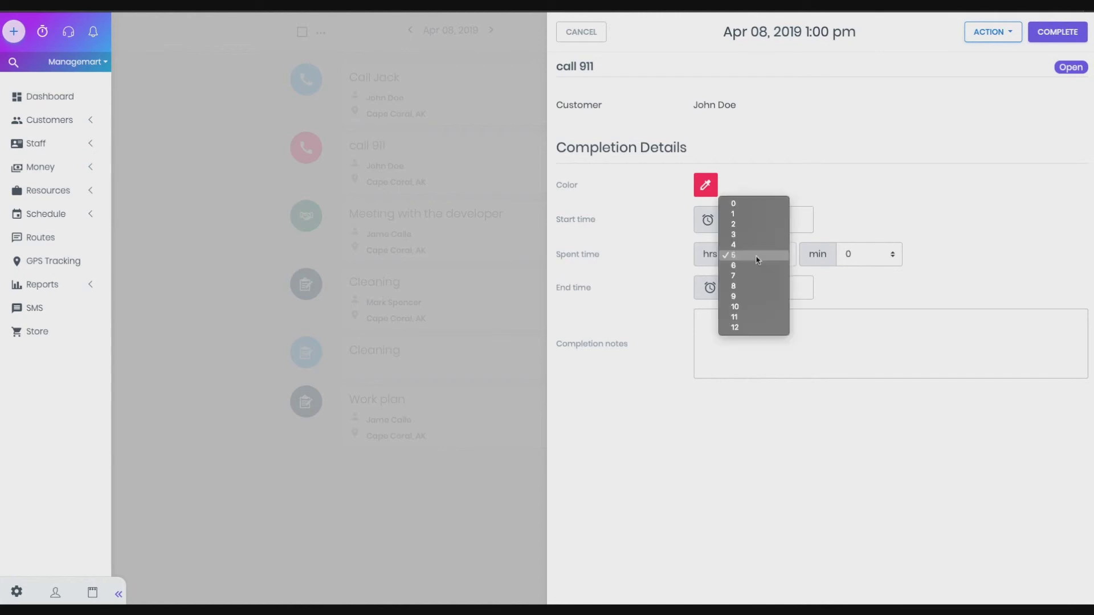
{"action": "left_click", "coordinate": [756, 205]}
{"action": "left_click", "coordinate": [864, 254]}
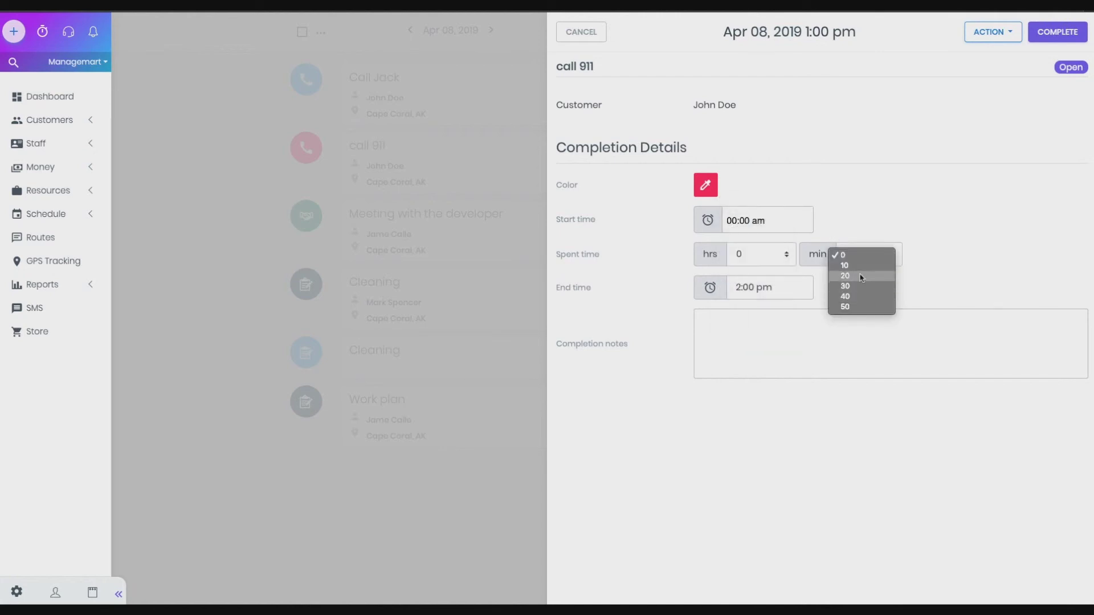
{"action": "left_click", "coordinate": [862, 276]}
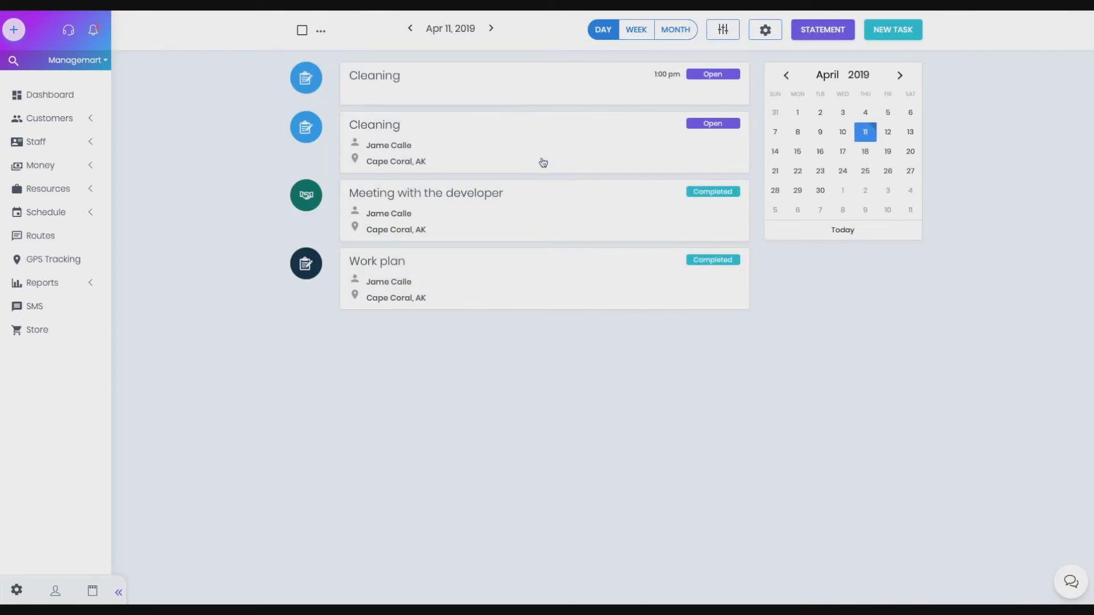
Add the completion notes 'Some Notes' to the second Apr 11 Cleaning task
{"action": "left_click", "coordinate": [542, 153]}
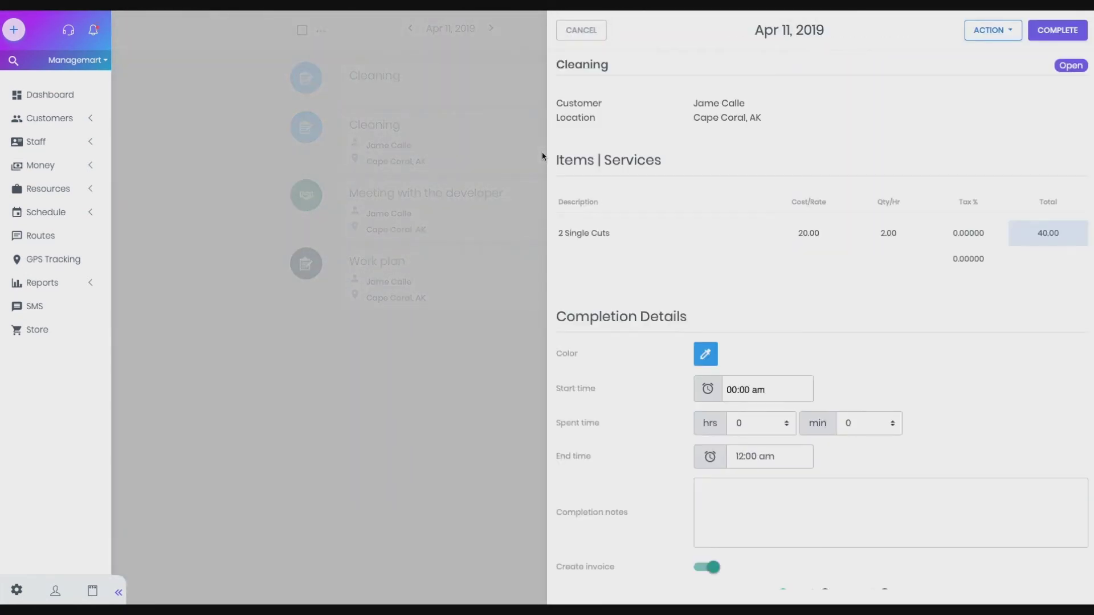
{"action": "scroll", "coordinate": [765, 177], "scroll_direction": "down", "scroll_amount": 3}
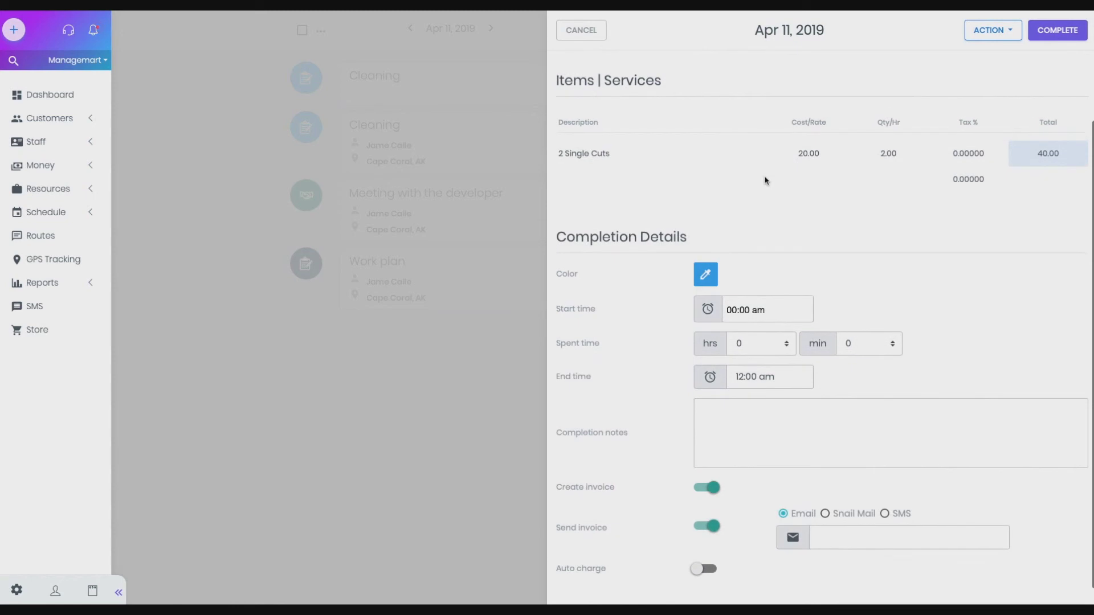
{"action": "left_click", "coordinate": [724, 427]}
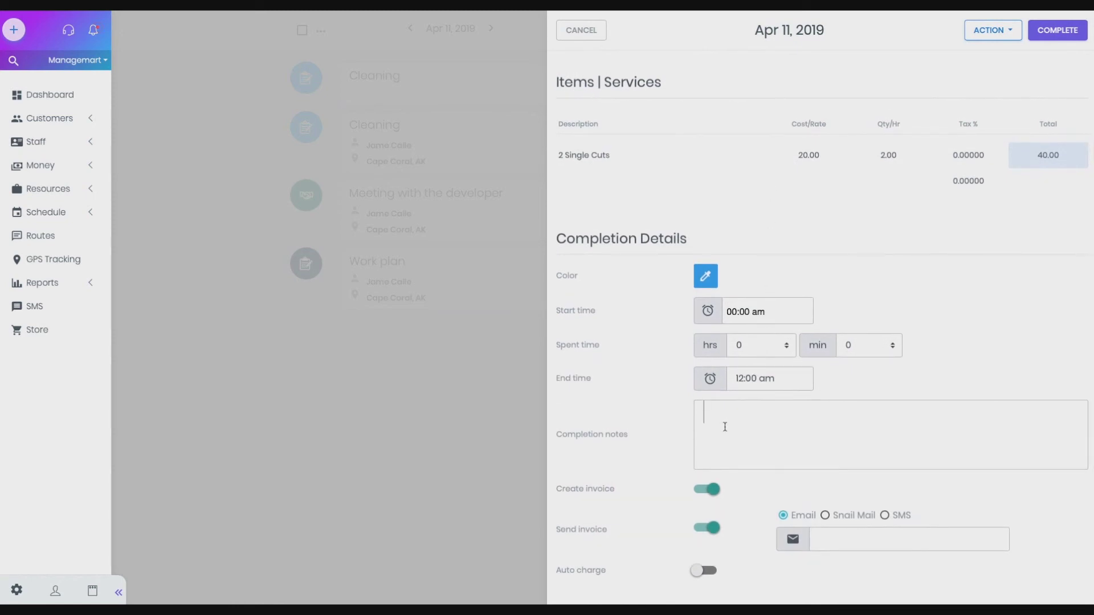
{"action": "type", "text": "Some Notes"}
Keep invoice creation on, enter the invoice e-mail address, enable Auto charge, and complete the task
{"action": "left_click", "coordinate": [709, 490]}
{"action": "left_click", "coordinate": [705, 570]}
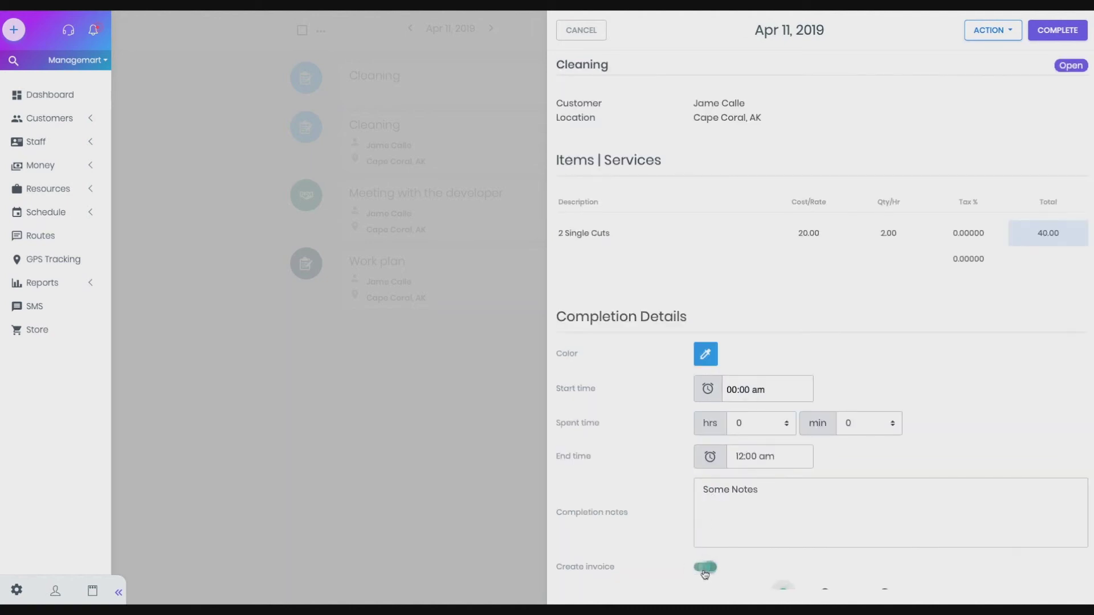
{"action": "left_click", "coordinate": [819, 537]}
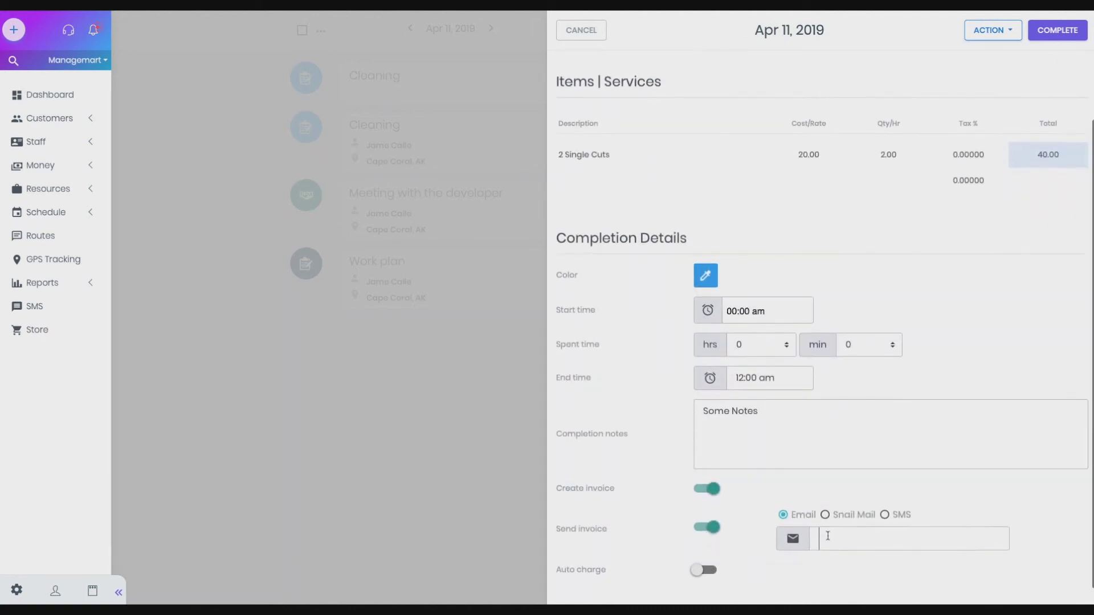
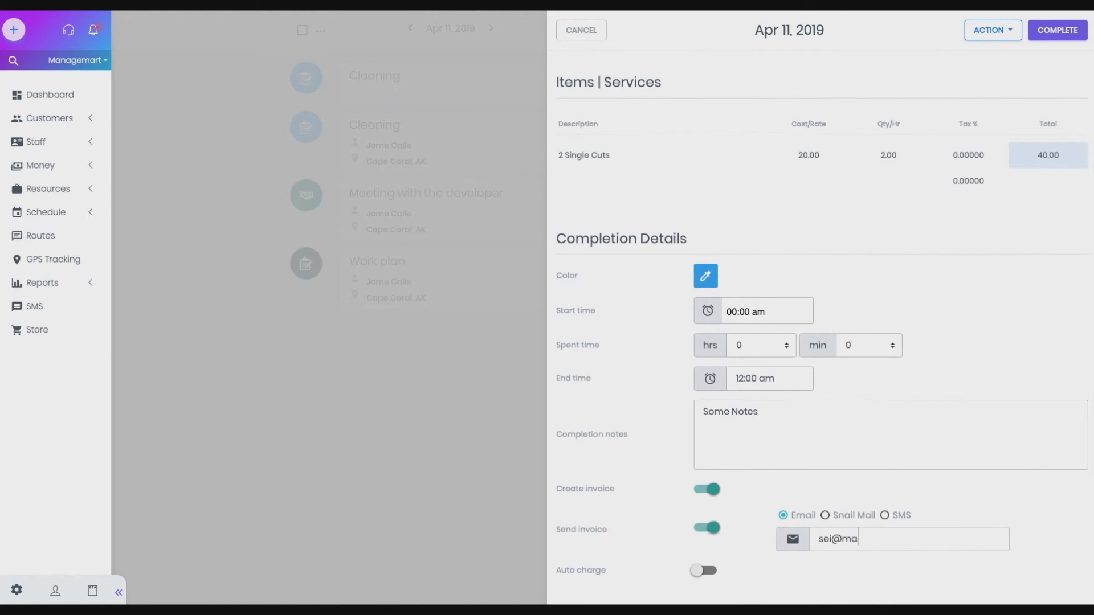
{"action": "left_click", "coordinate": [704, 570]}
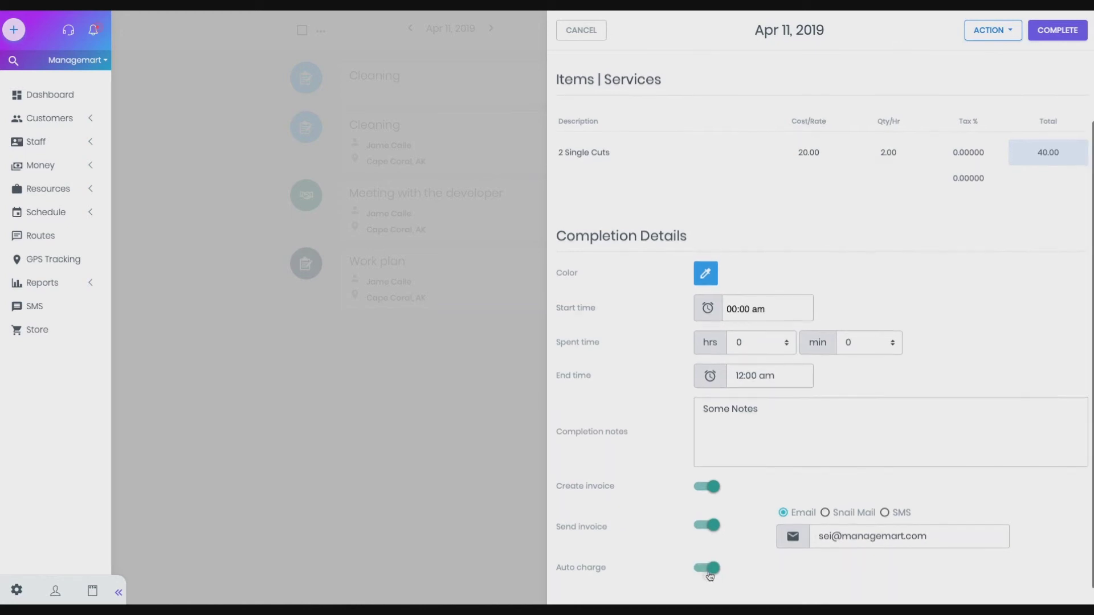
{"action": "scroll", "coordinate": [976, 117], "scroll_direction": "up", "scroll_amount": 1}
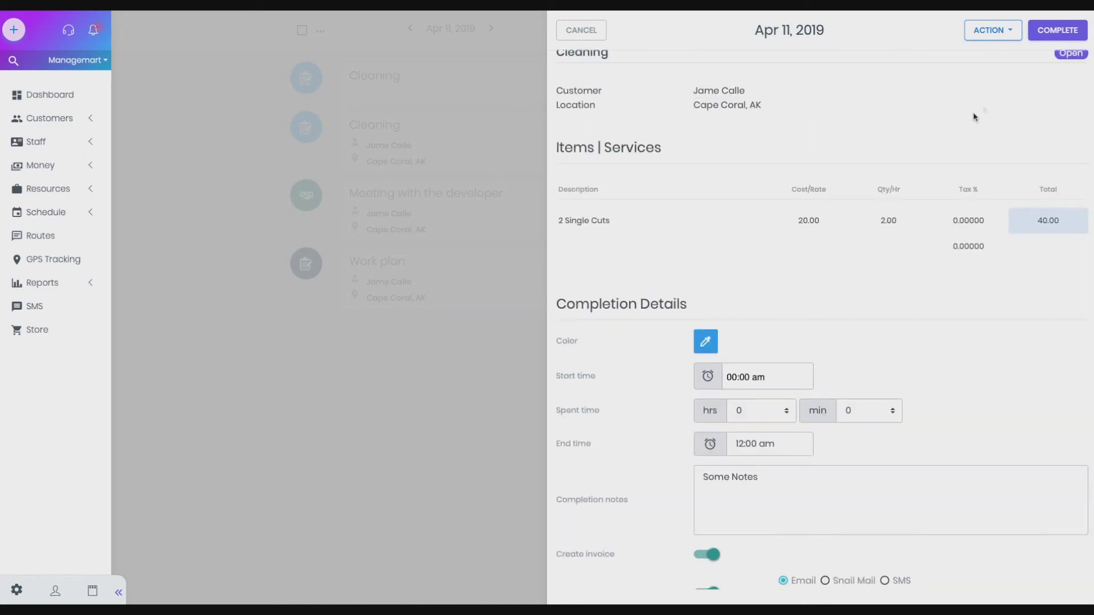
{"action": "left_click", "coordinate": [1068, 30]}
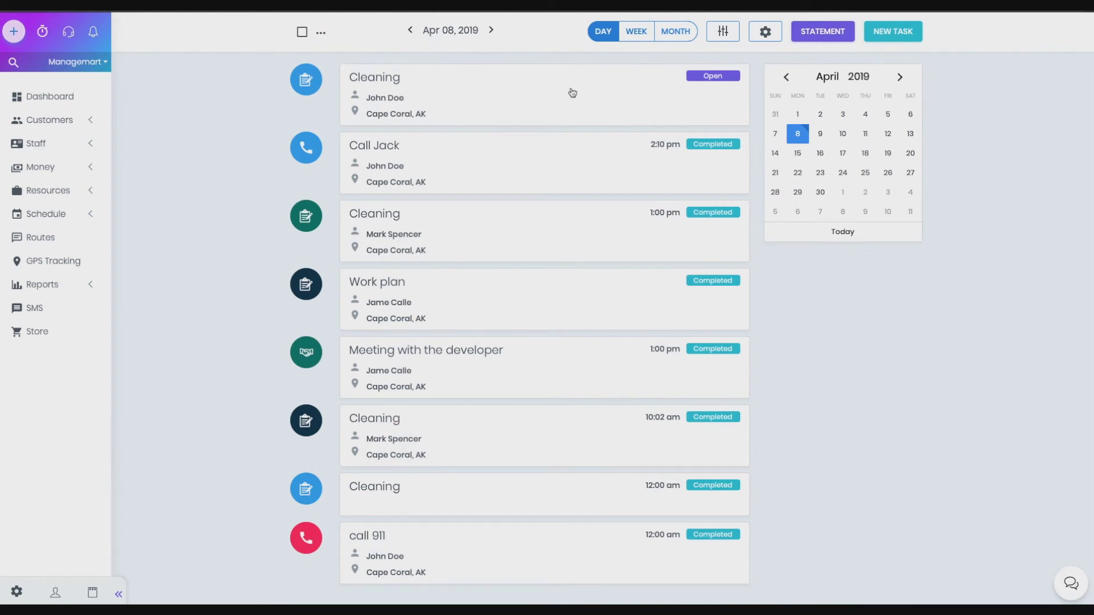
Reopen the completed Call Jack task on Apr 08
{"action": "left_click", "coordinate": [561, 166]}
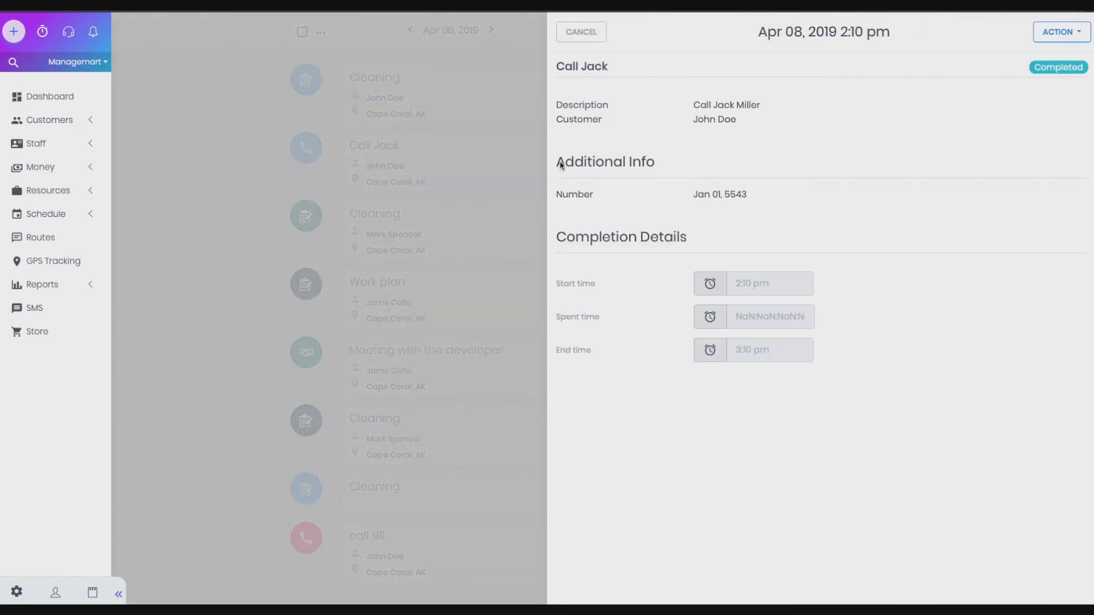
{"action": "left_click", "coordinate": [1064, 40]}
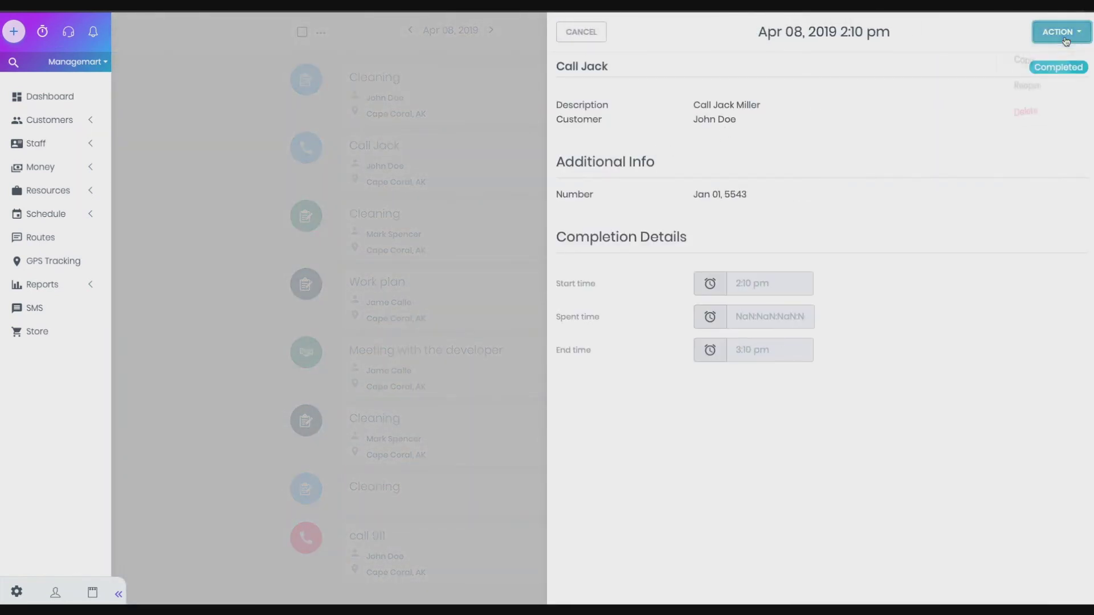
{"action": "left_click", "coordinate": [1037, 88]}
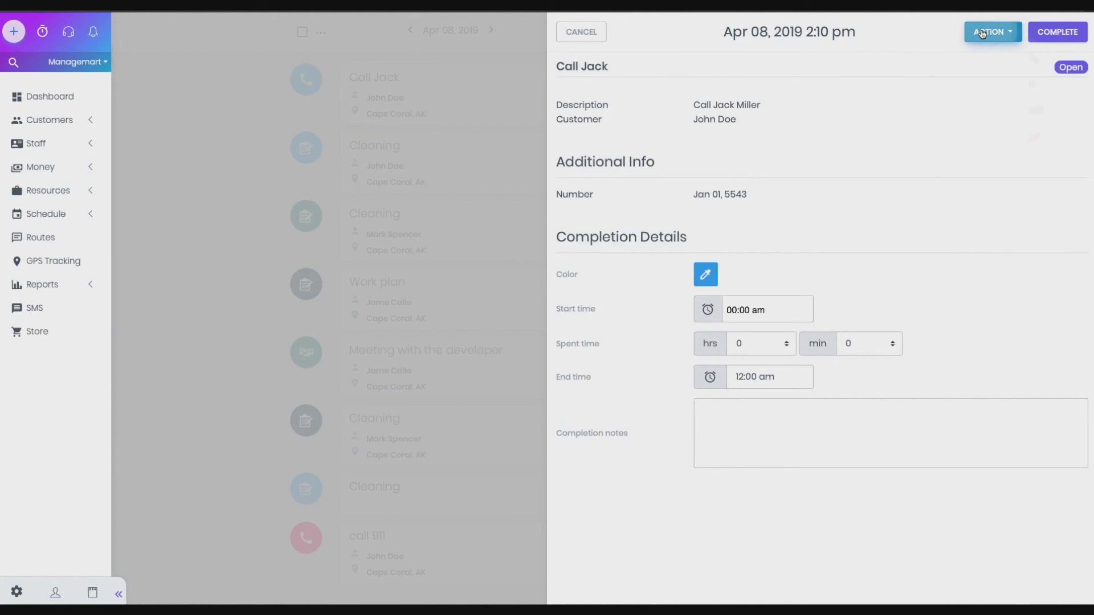
Edit Call Jack to assign a different customer from the customer list, and save
{"action": "left_click", "coordinate": [993, 32]}
{"action": "left_click", "coordinate": [1013, 95]}
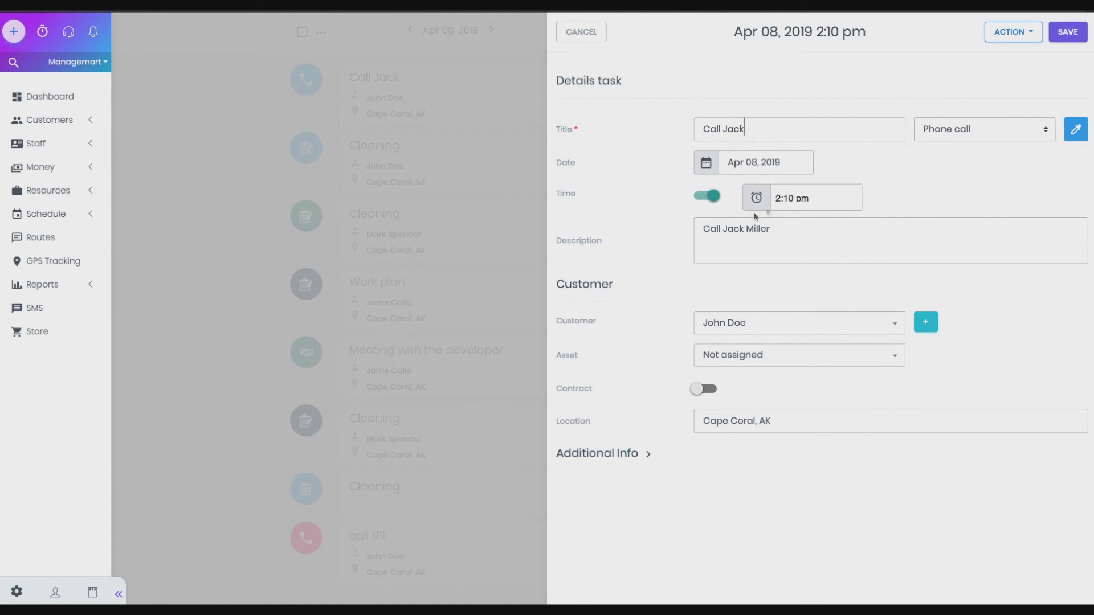
{"action": "left_click", "coordinate": [755, 320]}
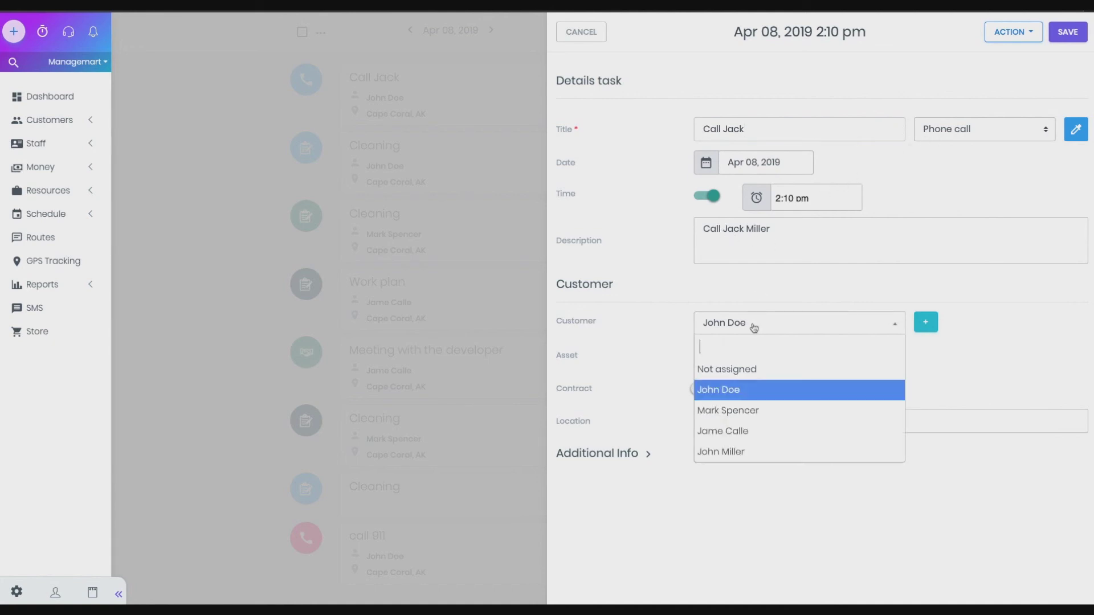
{"action": "left_click", "coordinate": [748, 421]}
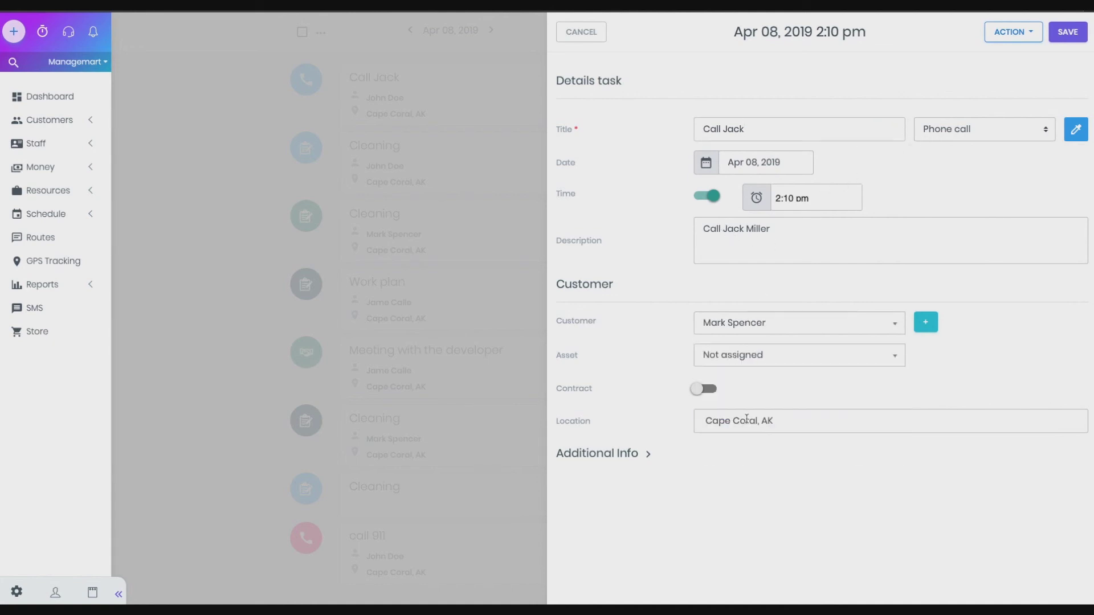
{"action": "left_click", "coordinate": [1067, 32]}
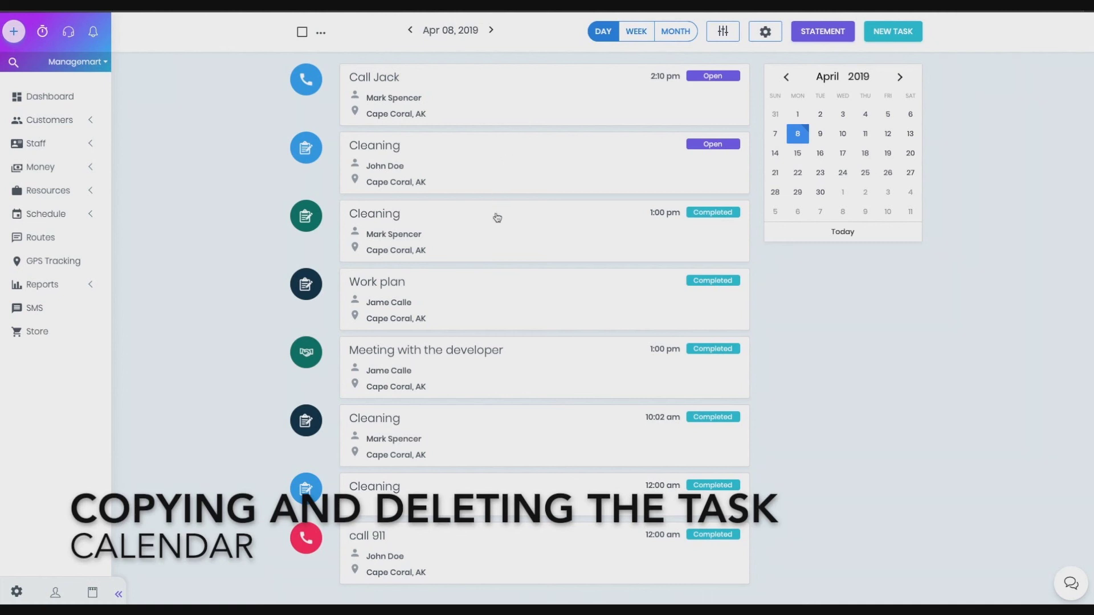
Delete the 1:00 pm Cleaning task from its detail panel
{"action": "left_click", "coordinate": [490, 231]}
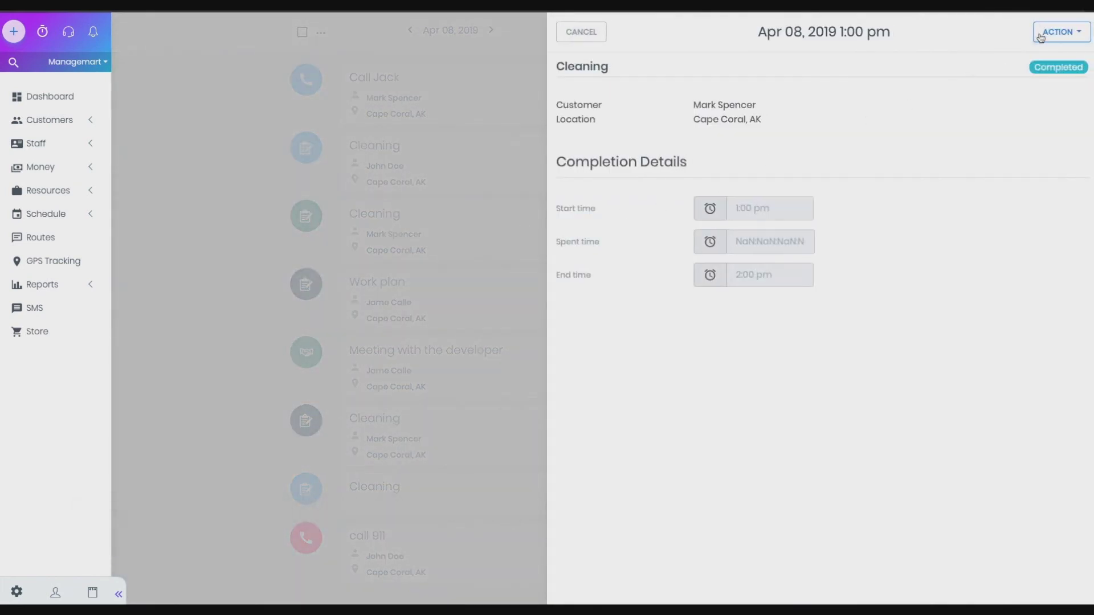
{"action": "left_click", "coordinate": [1061, 31]}
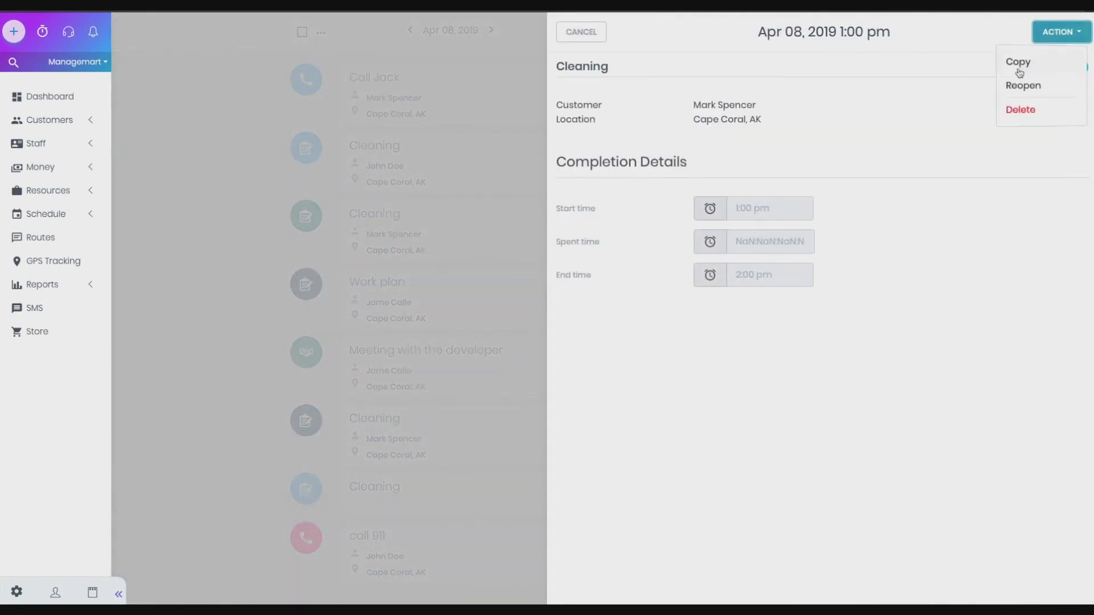
{"action": "left_click", "coordinate": [1015, 111]}
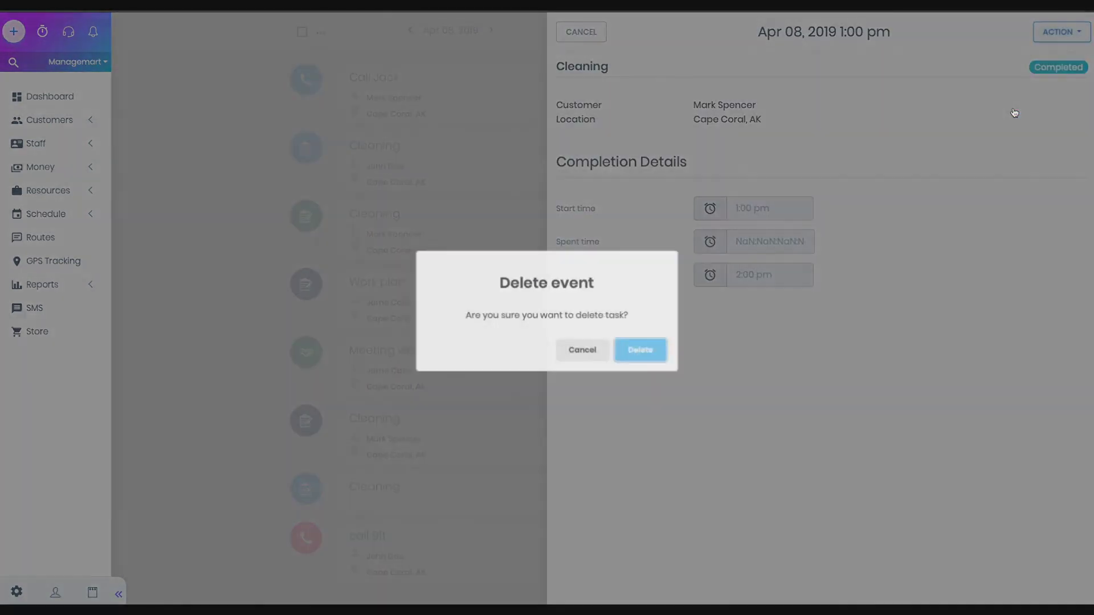
{"action": "left_click", "coordinate": [634, 352]}
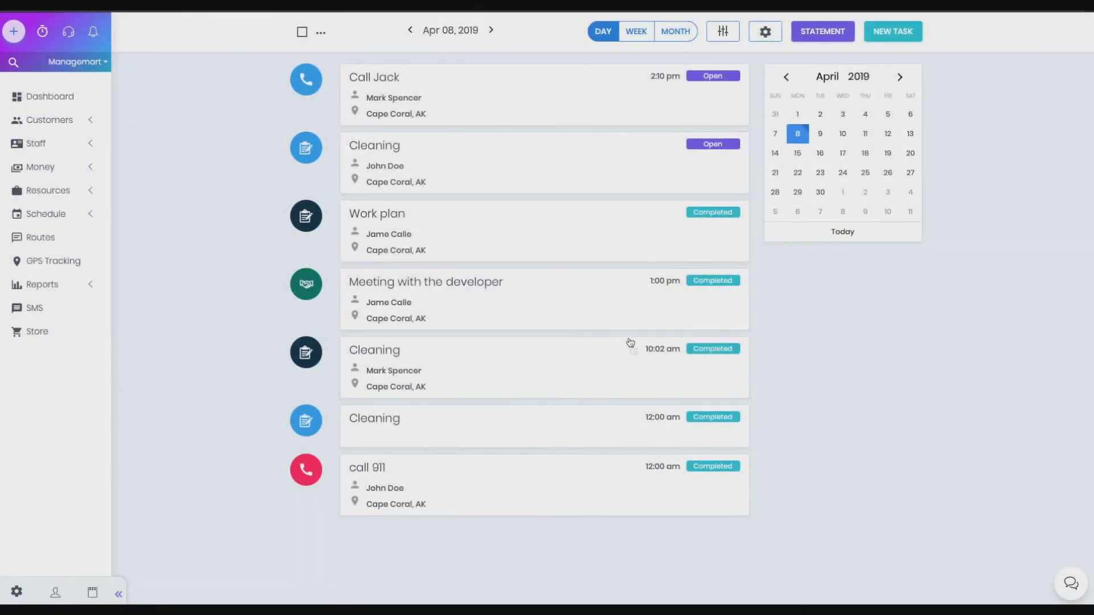
Delete the Call Jack task from the list, then switch to the April 2019 month view
{"action": "left_click", "coordinate": [304, 82]}
{"action": "left_click", "coordinate": [322, 38]}
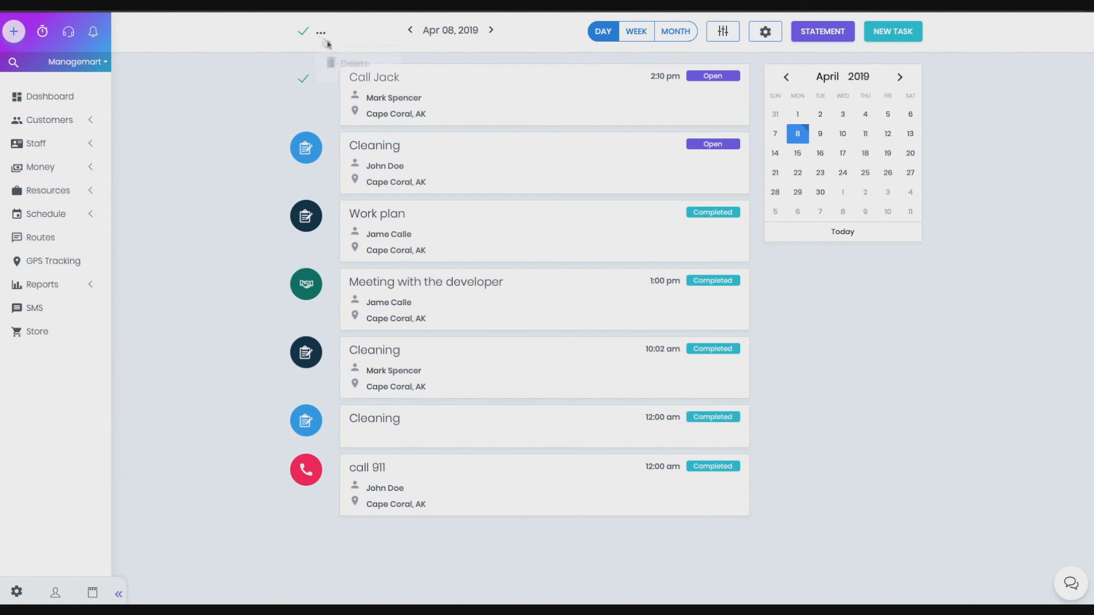
{"action": "left_click", "coordinate": [349, 63]}
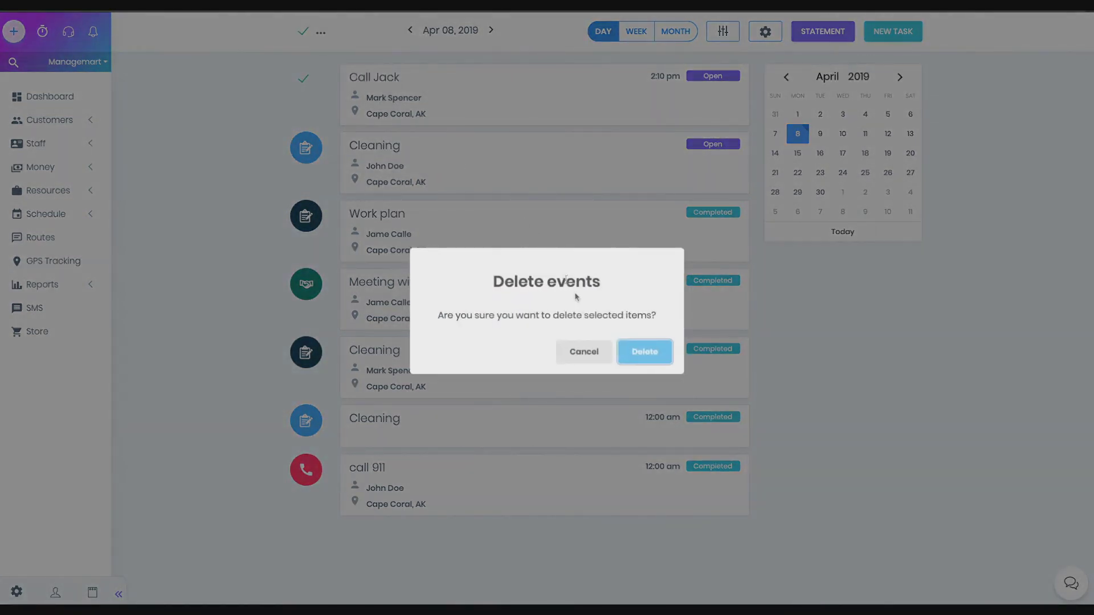
{"action": "left_click", "coordinate": [624, 351]}
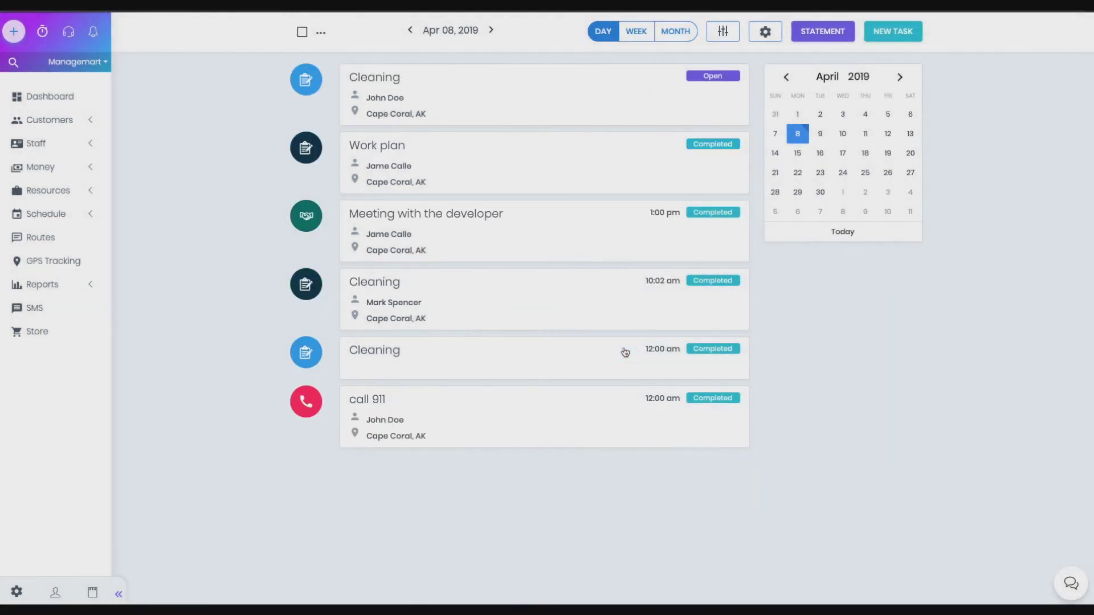
{"action": "left_click", "coordinate": [673, 32]}
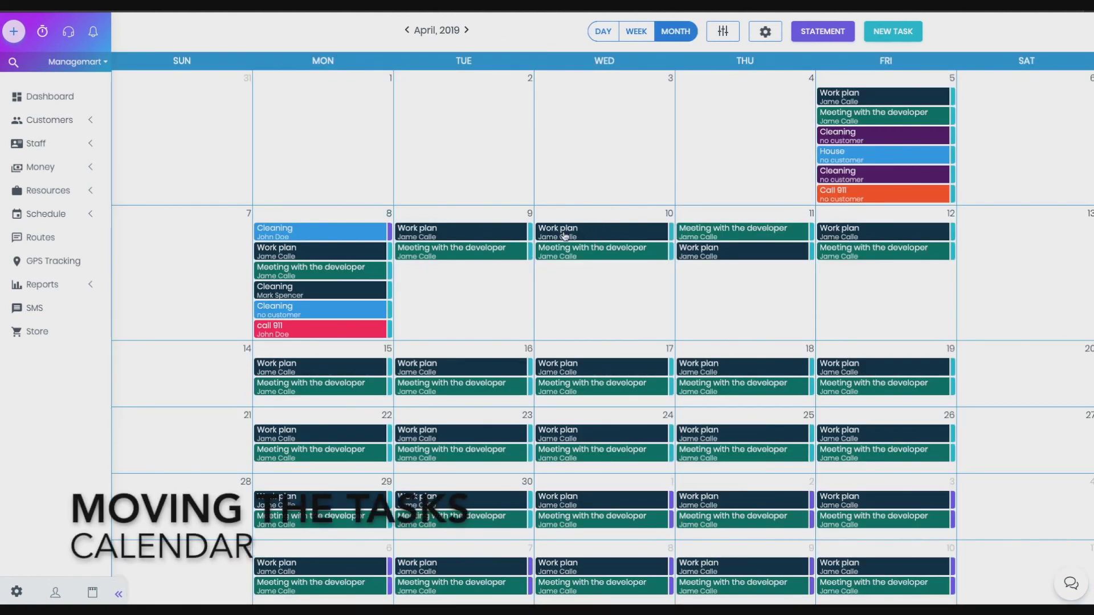
Move call 911 to Apr 15 and shift the whole recurring developer meeting from the 15th to the 16th
{"action": "left_click_drag", "start_coordinate": [308, 331], "coordinate": [302, 392]}
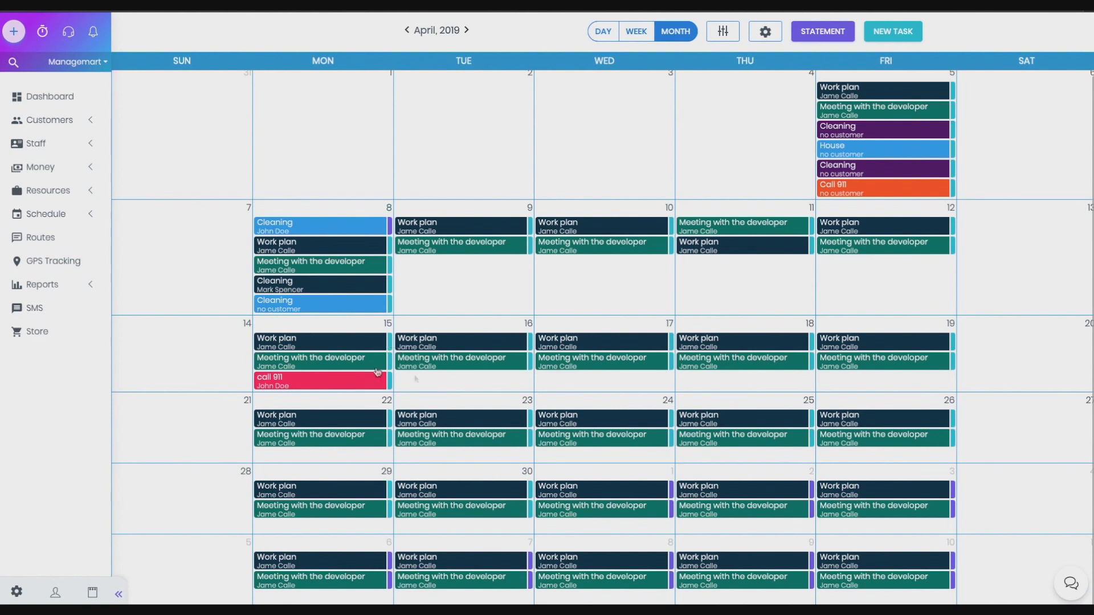
{"action": "left_click_drag", "start_coordinate": [378, 371], "coordinate": [461, 388]}
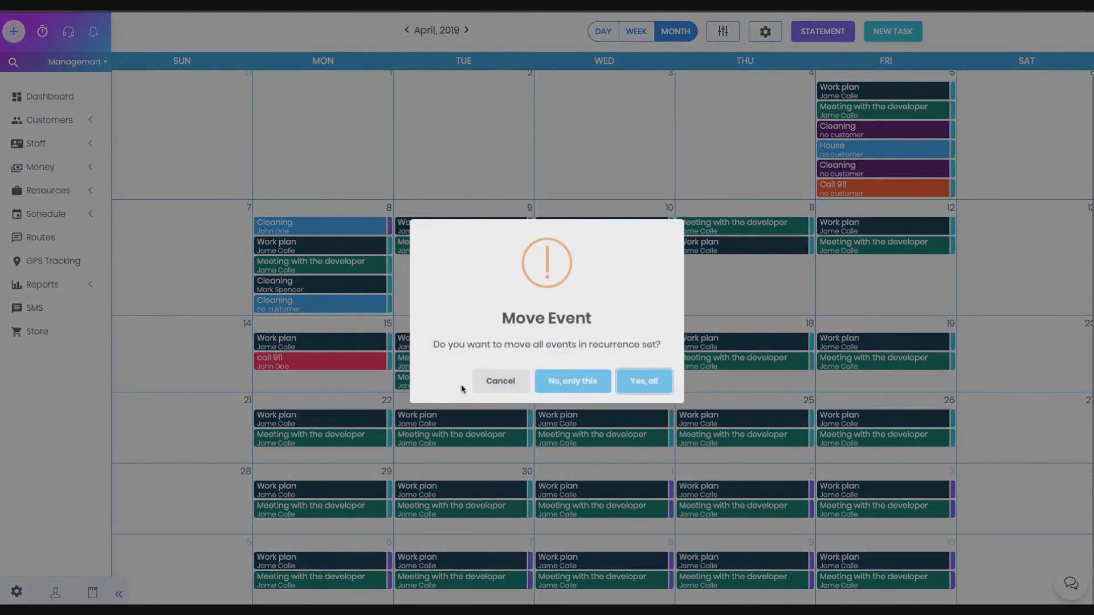
{"action": "left_click_drag", "start_coordinate": [439, 335], "coordinate": [622, 356]}
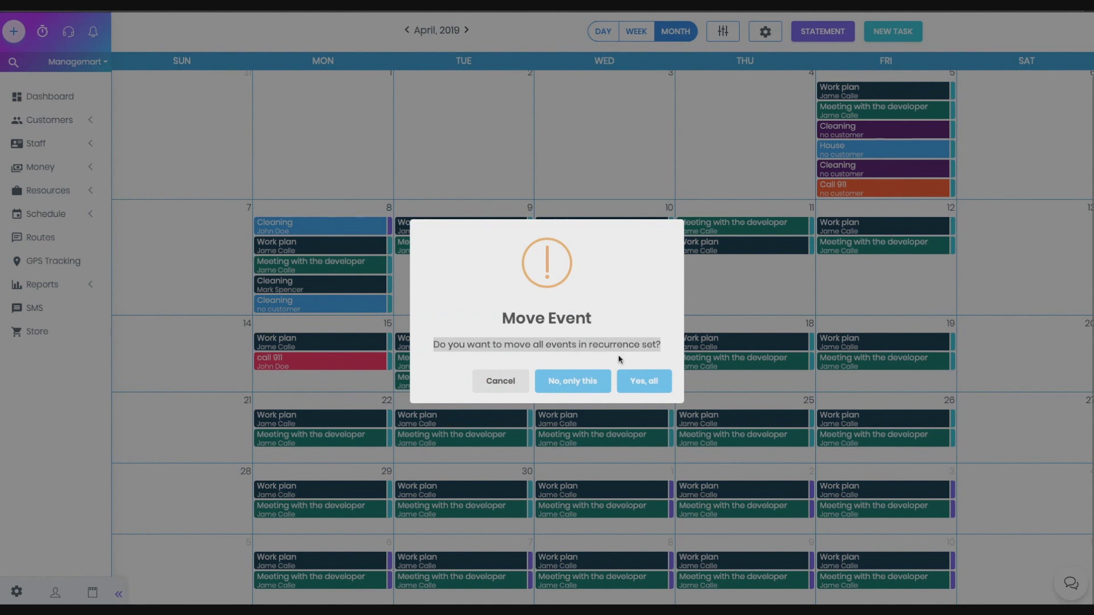
{"action": "left_click", "coordinate": [621, 357]}
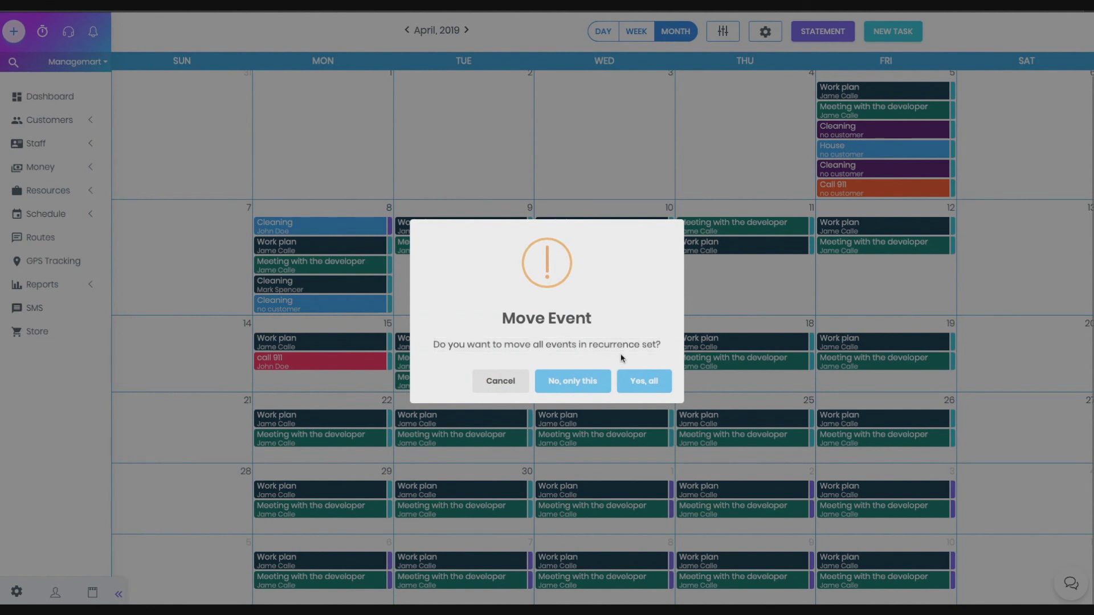
{"action": "left_click", "coordinate": [644, 388]}
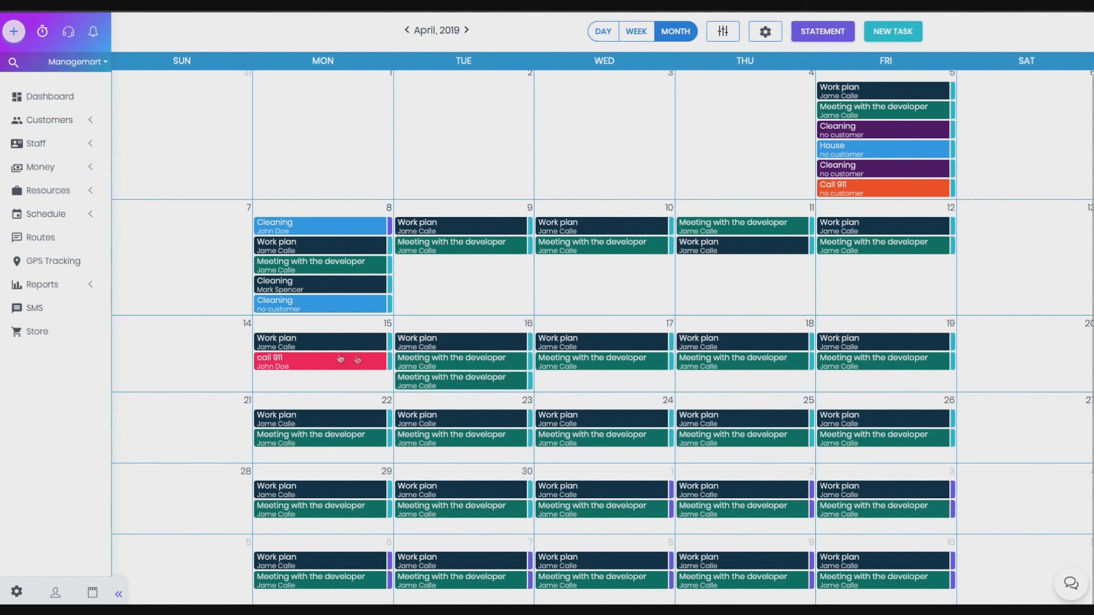
Move call 911 on to Apr 24 and show that day's task list
{"action": "left_click_drag", "start_coordinate": [274, 362], "coordinate": [562, 369]}
{"action": "scroll", "coordinate": [563, 370], "scroll_direction": "down", "scroll_amount": 1}
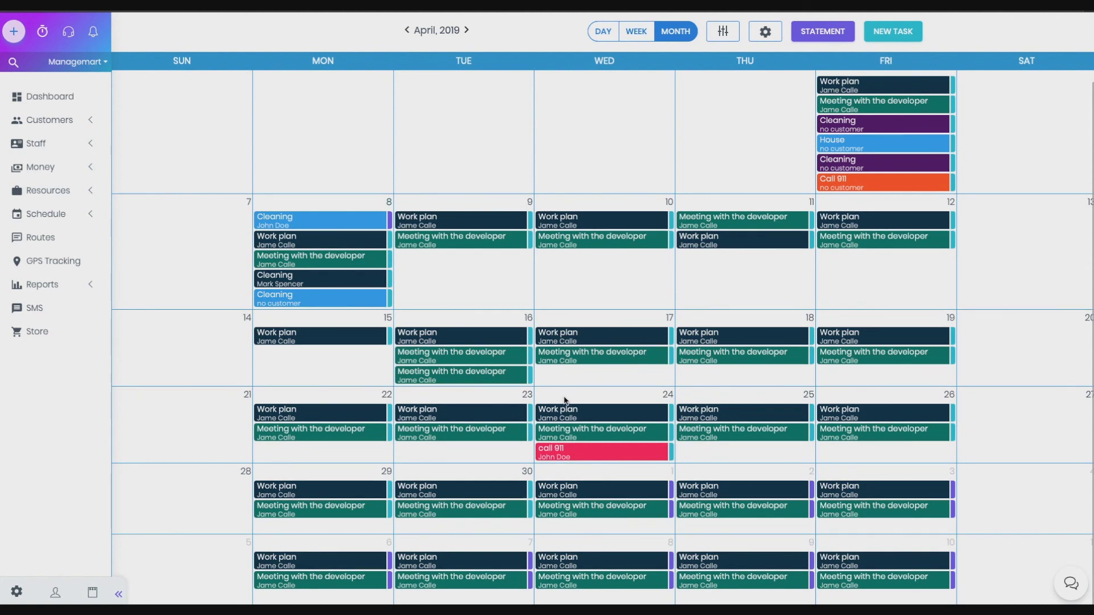
{"action": "left_click", "coordinate": [668, 395]}
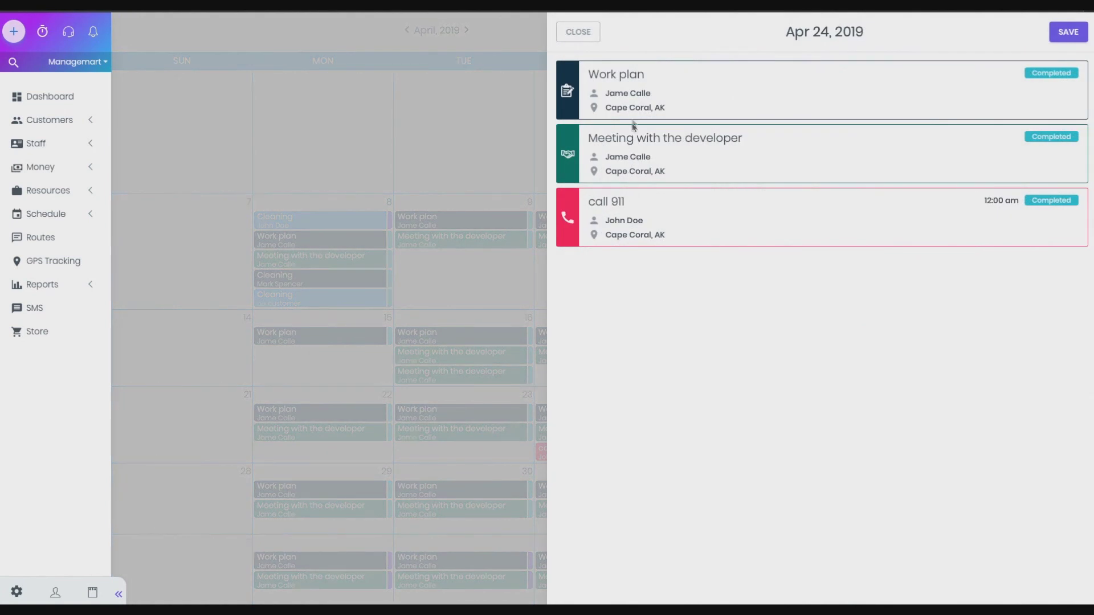